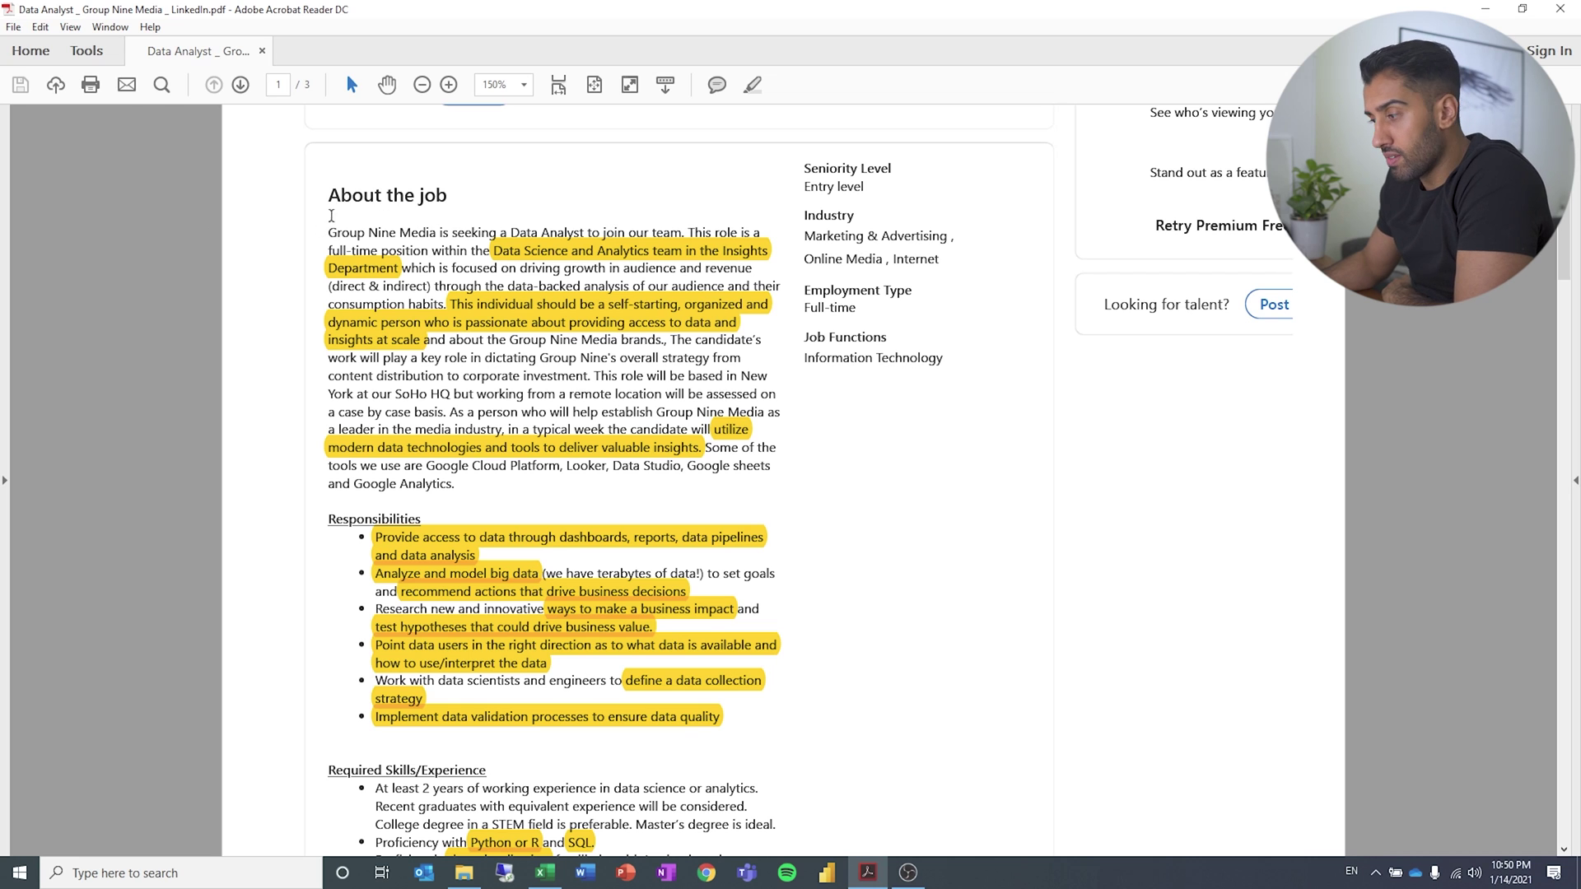
Select the end of the Seniority Level heading in the job listing
{"action": "scroll", "coordinate": [331, 215], "scroll_direction": "up", "scroll_amount": 5}
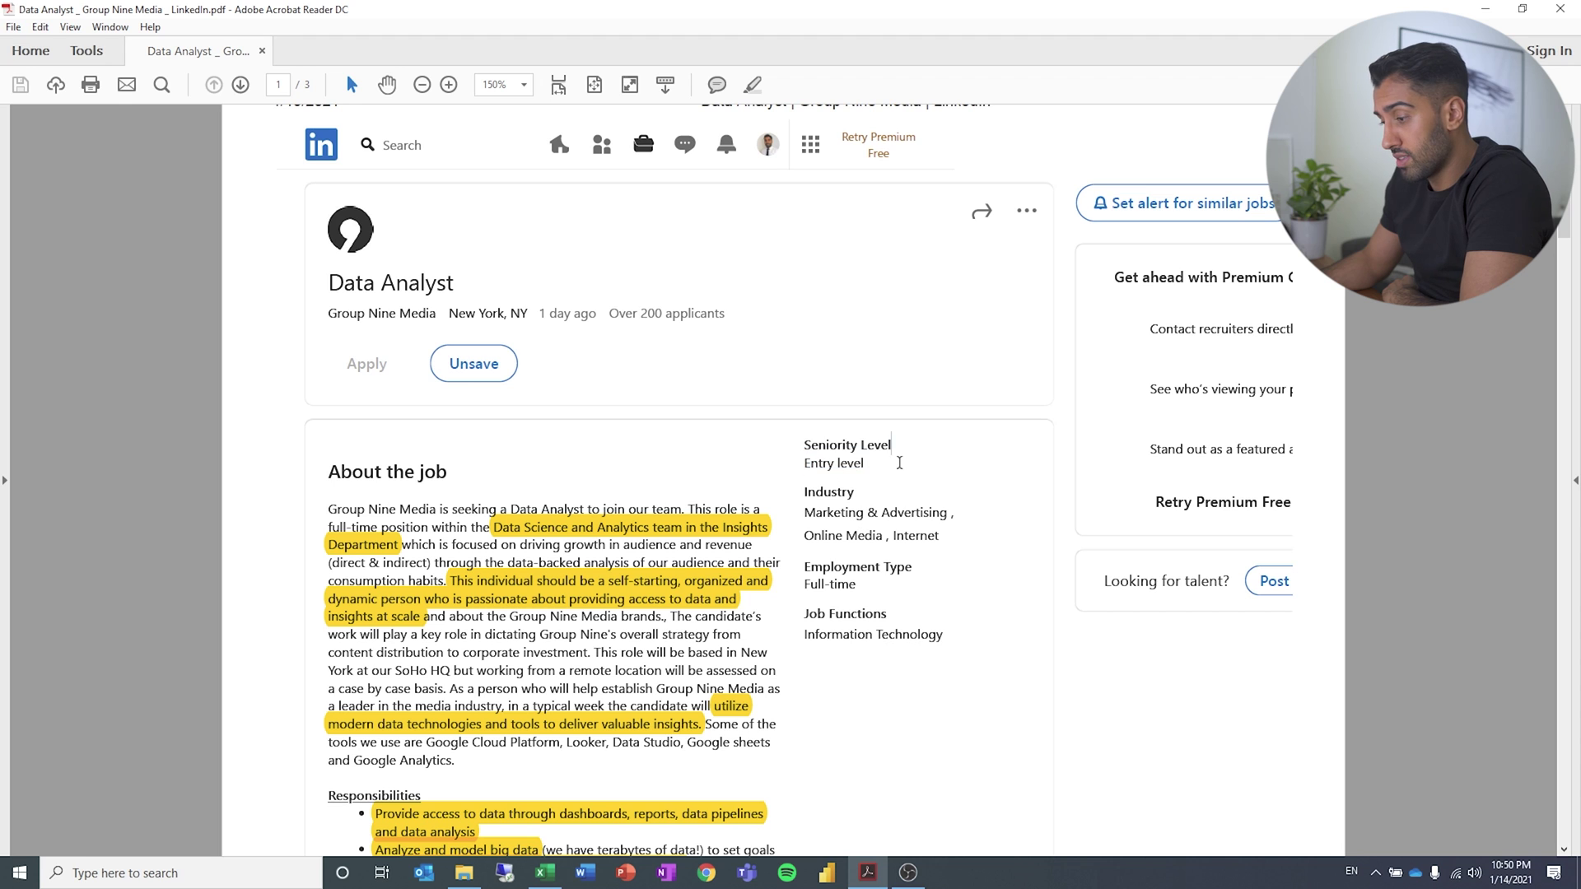
{"action": "left_click_drag", "start_coordinate": [888, 464], "coordinate": [880, 465]}
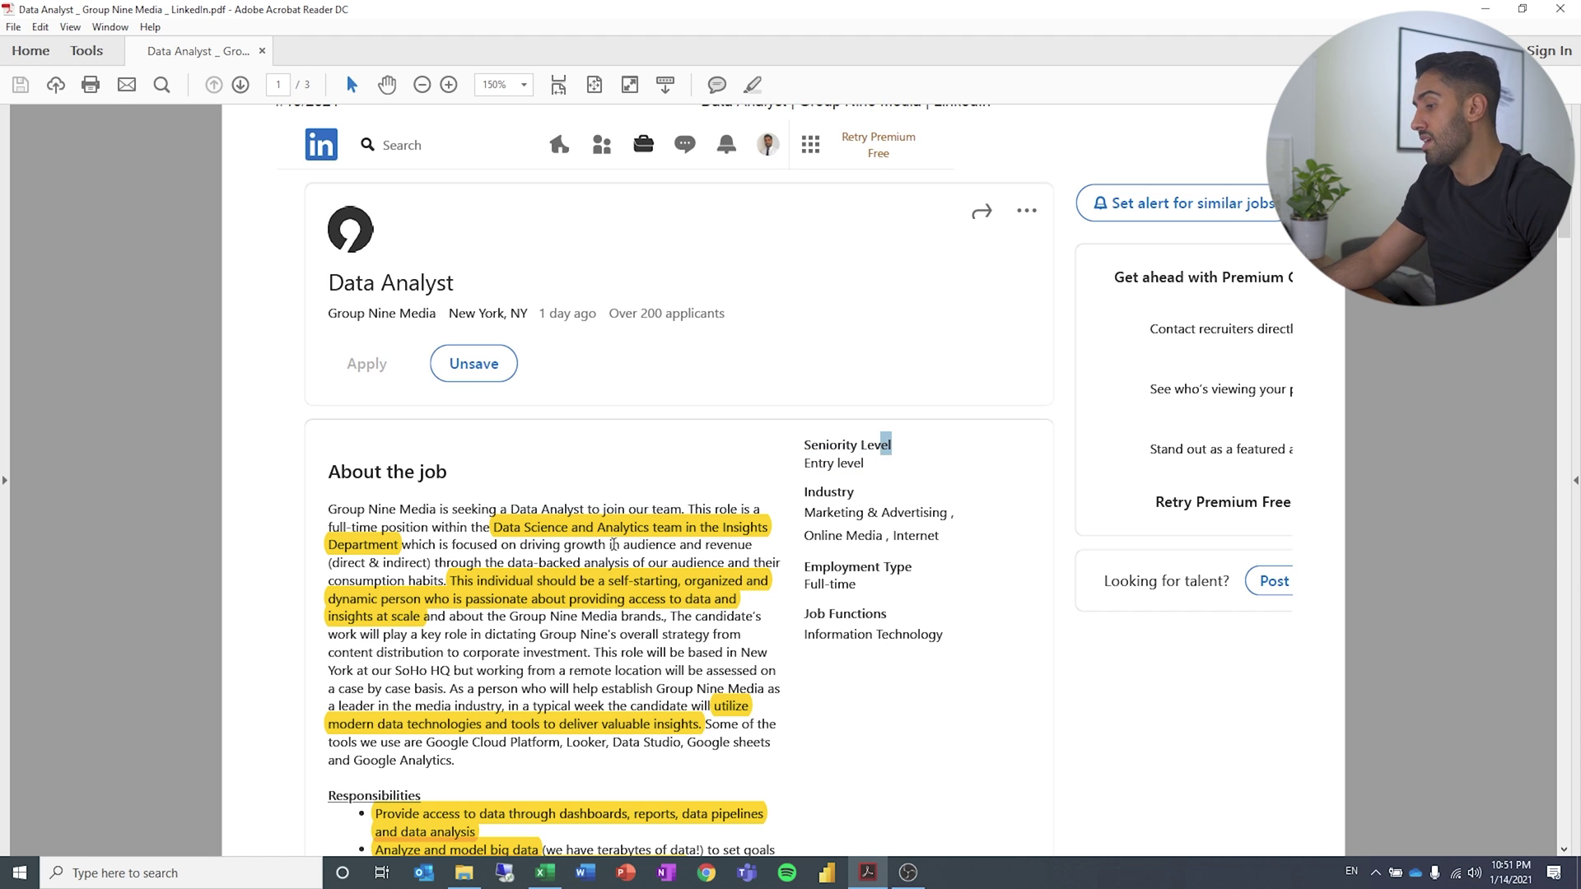
{"action": "scroll", "coordinate": [583, 540], "scroll_direction": "down", "scroll_amount": 5}
{"action": "scroll", "coordinate": [583, 540], "scroll_direction": "down", "scroll_amount": 20}
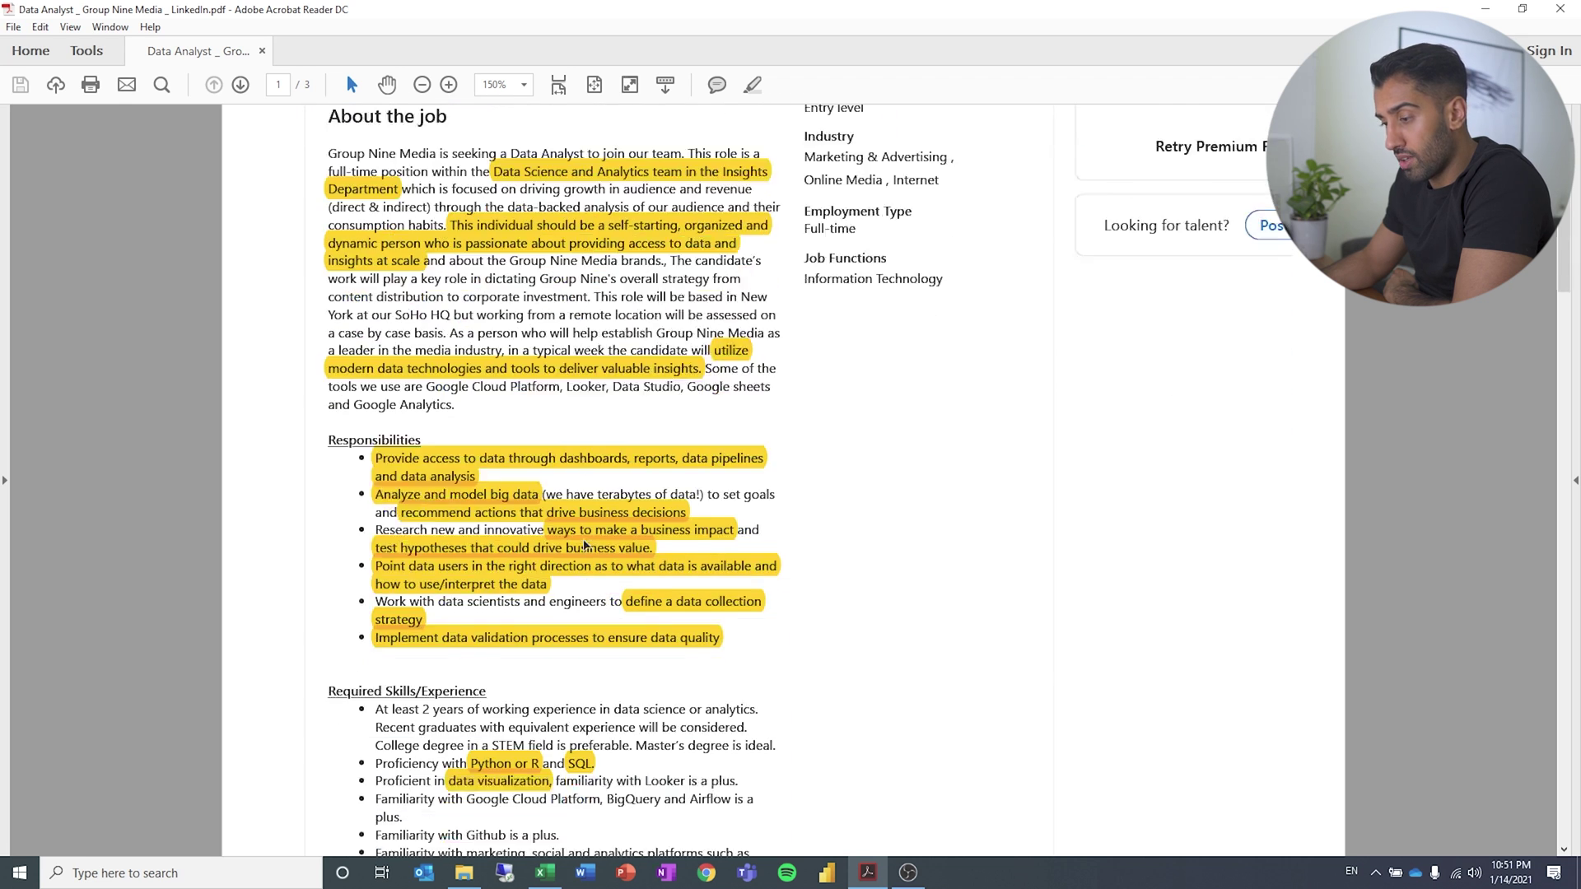
{"action": "scroll", "coordinate": [584, 540], "scroll_direction": "down", "scroll_amount": 6}
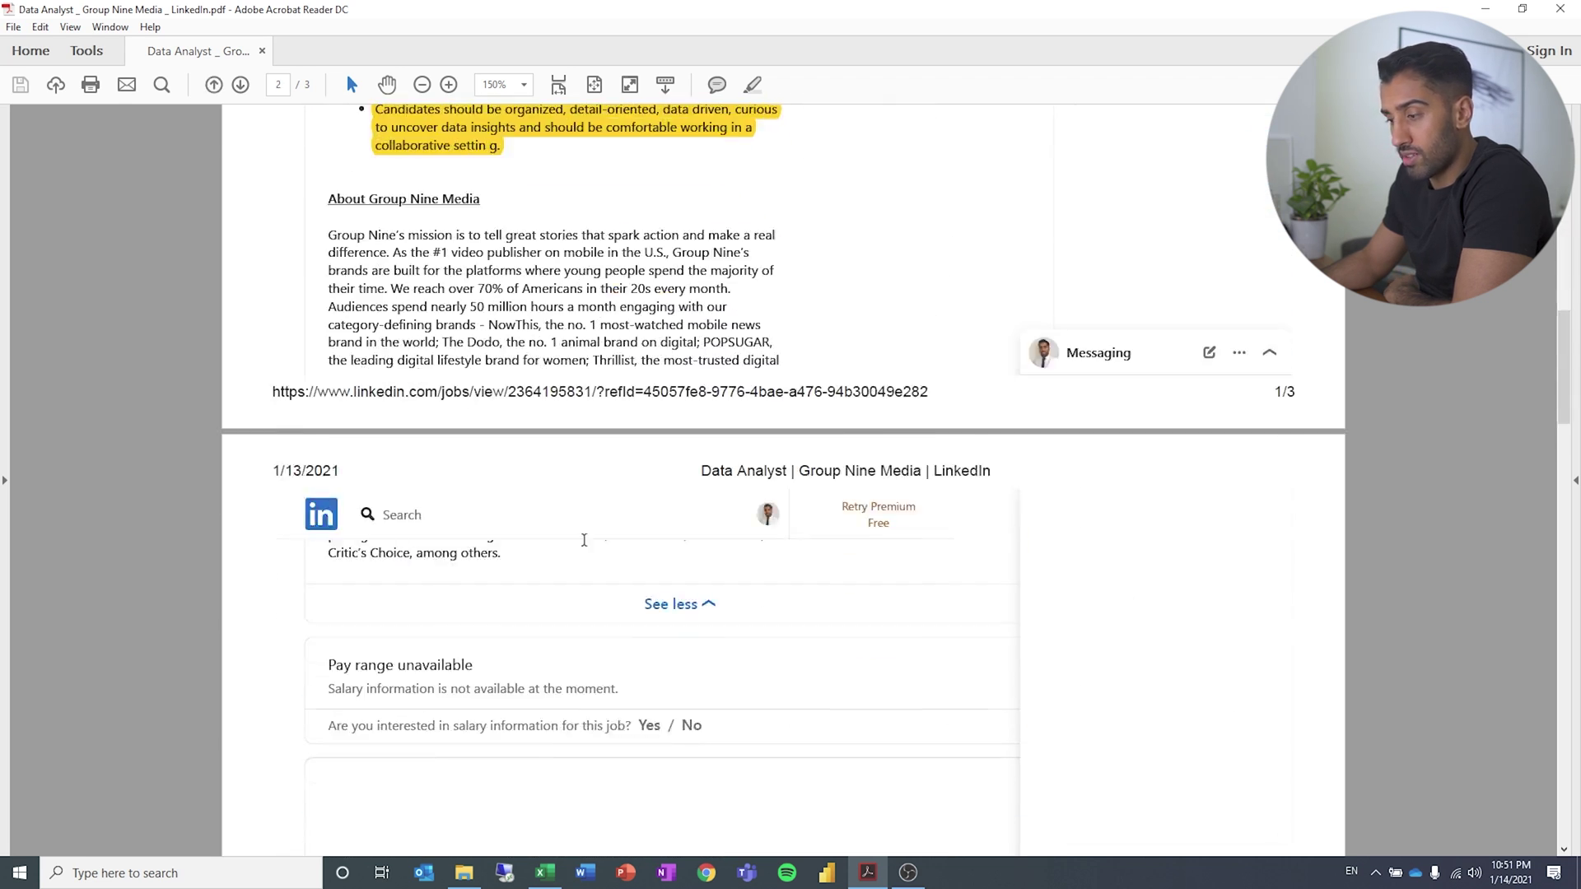
{"action": "scroll", "coordinate": [584, 540], "scroll_direction": "up", "scroll_amount": 15}
{"action": "scroll", "coordinate": [584, 540], "scroll_direction": "up", "scroll_amount": 10}
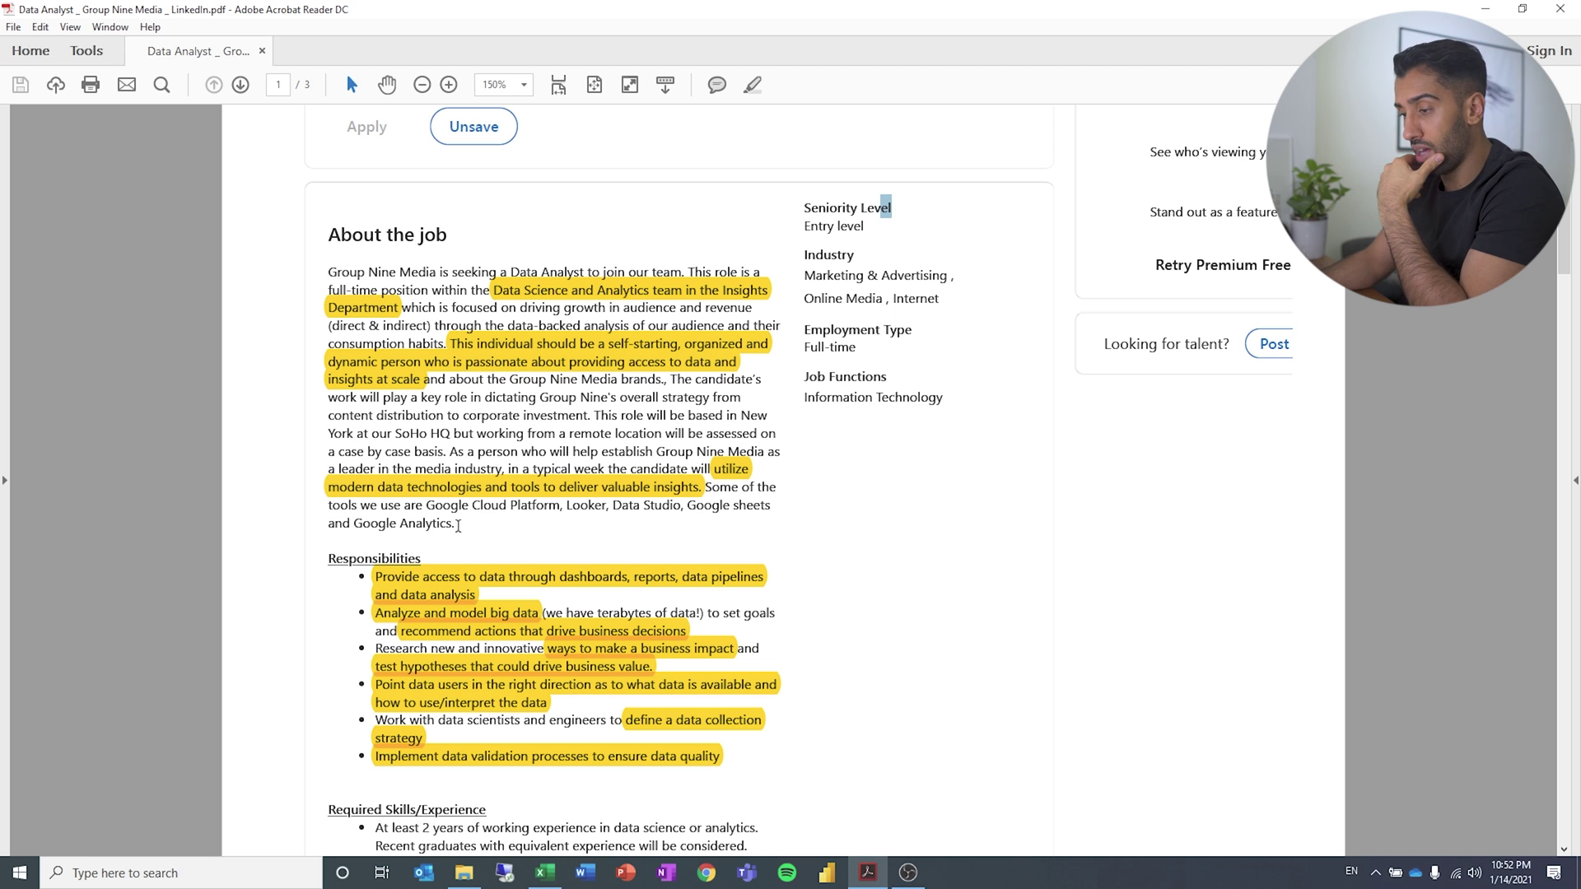
Scroll up and down through the highlighted job listing to review its key information
{"action": "scroll", "coordinate": [440, 370], "scroll_direction": "down", "scroll_amount": 3}
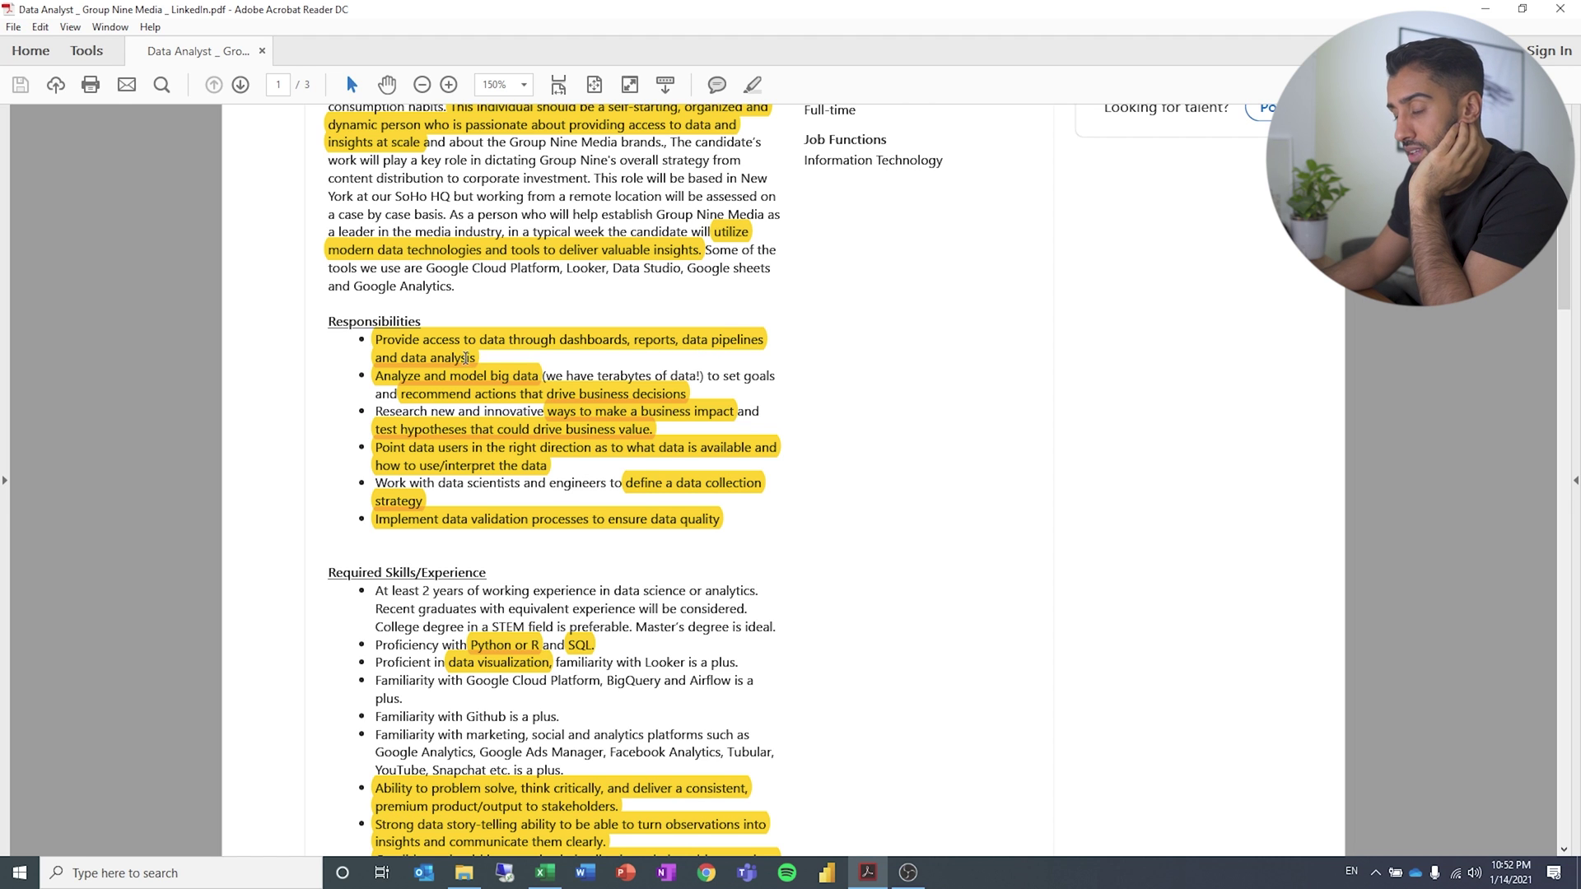
{"action": "scroll", "coordinate": [402, 411], "scroll_direction": "up", "scroll_amount": 1}
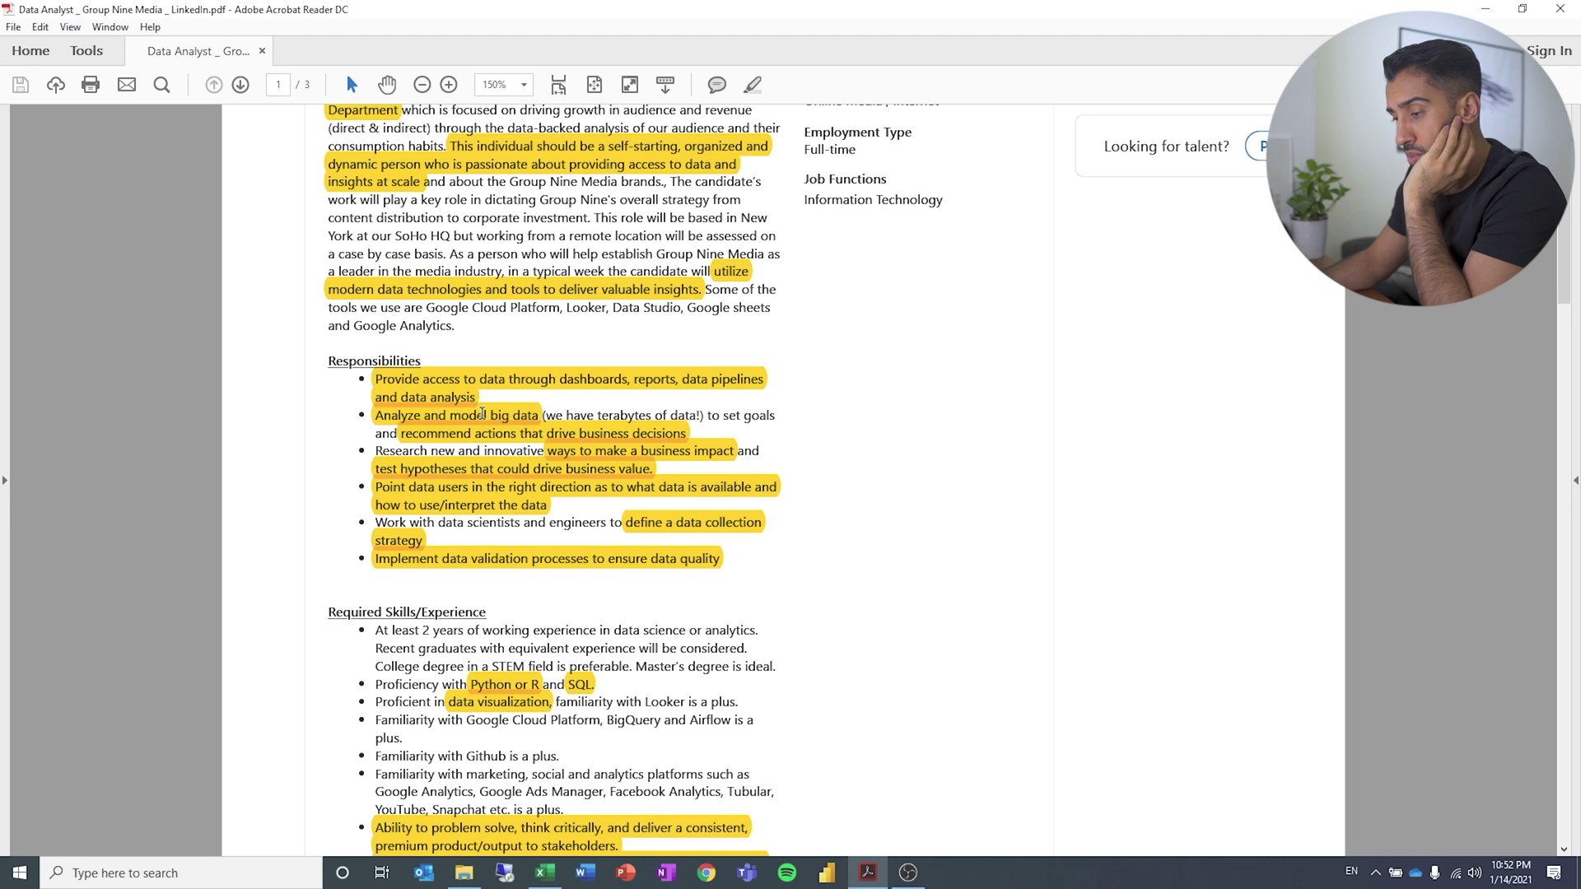
{"action": "scroll", "coordinate": [525, 398], "scroll_direction": "down", "scroll_amount": 1}
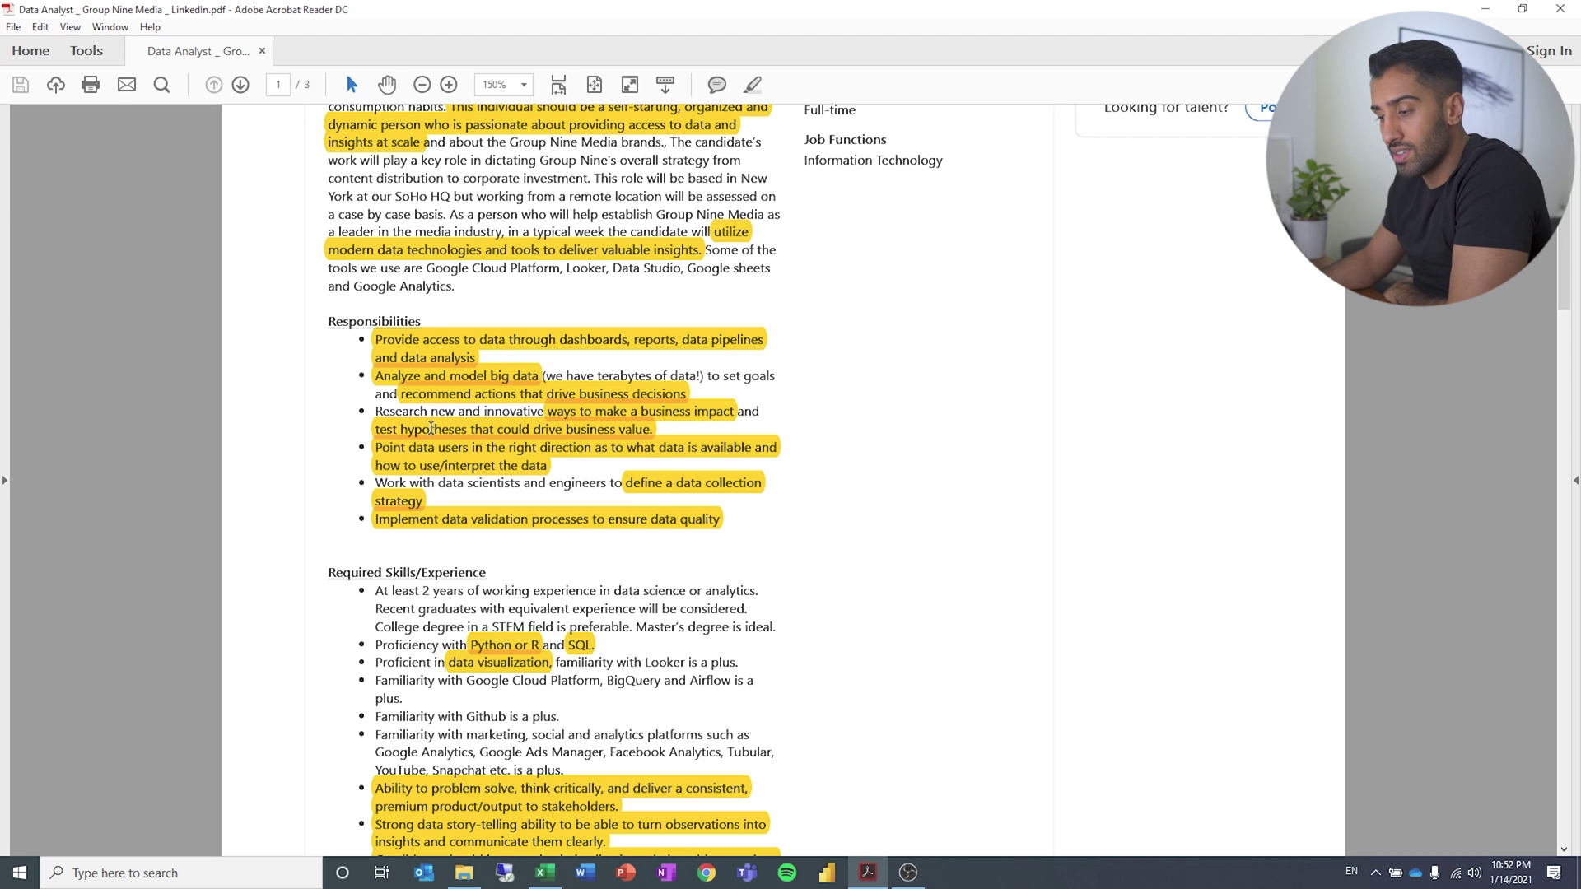
{"action": "scroll", "coordinate": [476, 346], "scroll_direction": "down", "scroll_amount": 3}
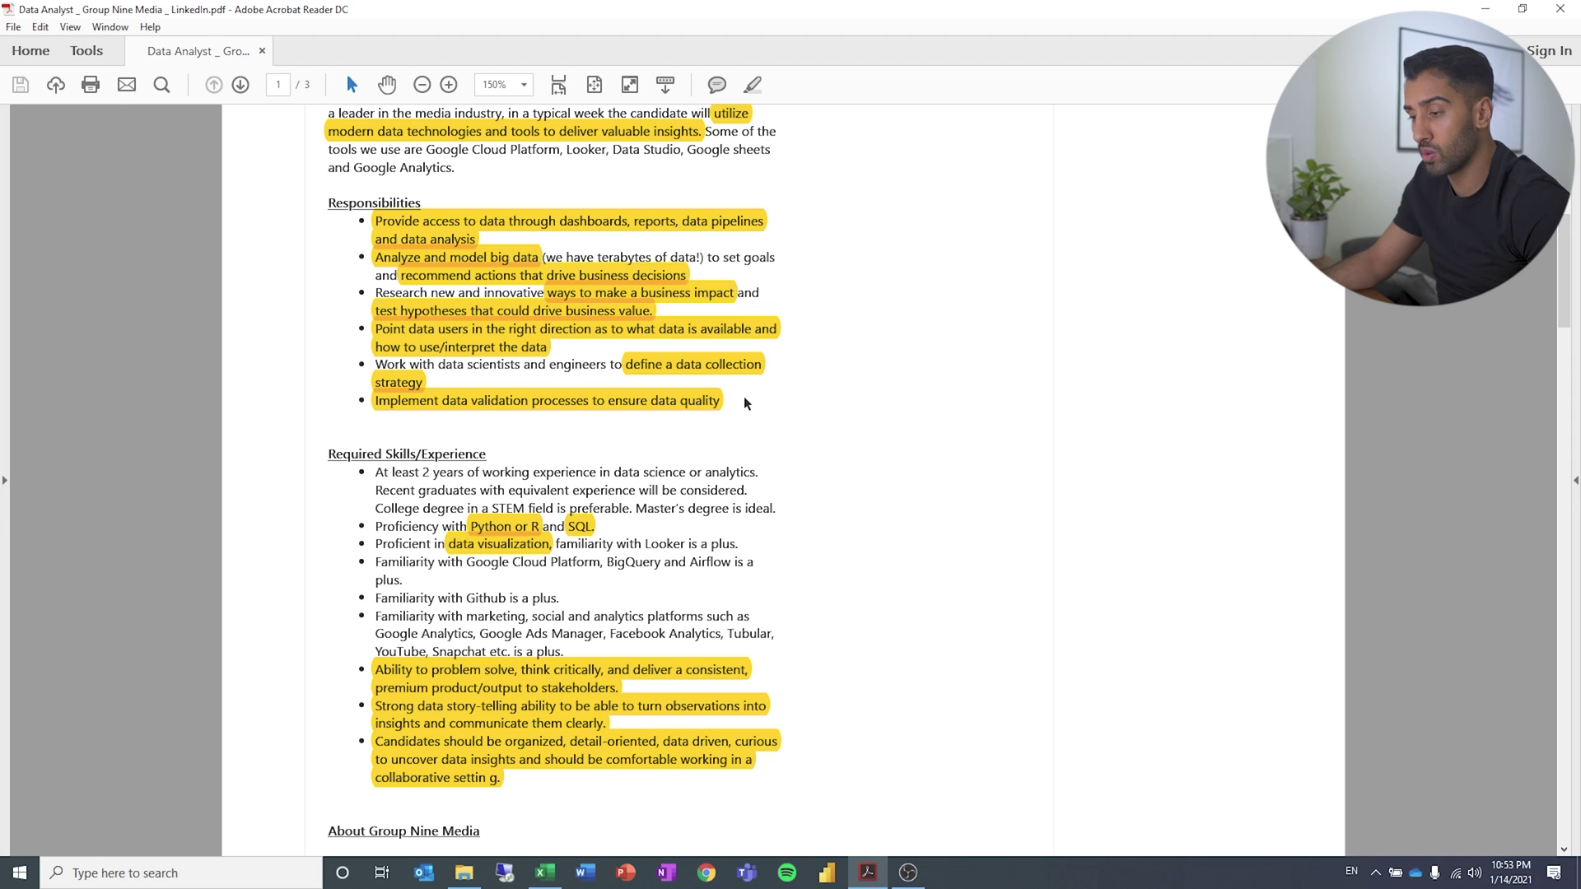
{"action": "scroll", "coordinate": [722, 401], "scroll_direction": "up", "scroll_amount": 3}
{"action": "scroll", "coordinate": [722, 401], "scroll_direction": "up", "scroll_amount": 2}
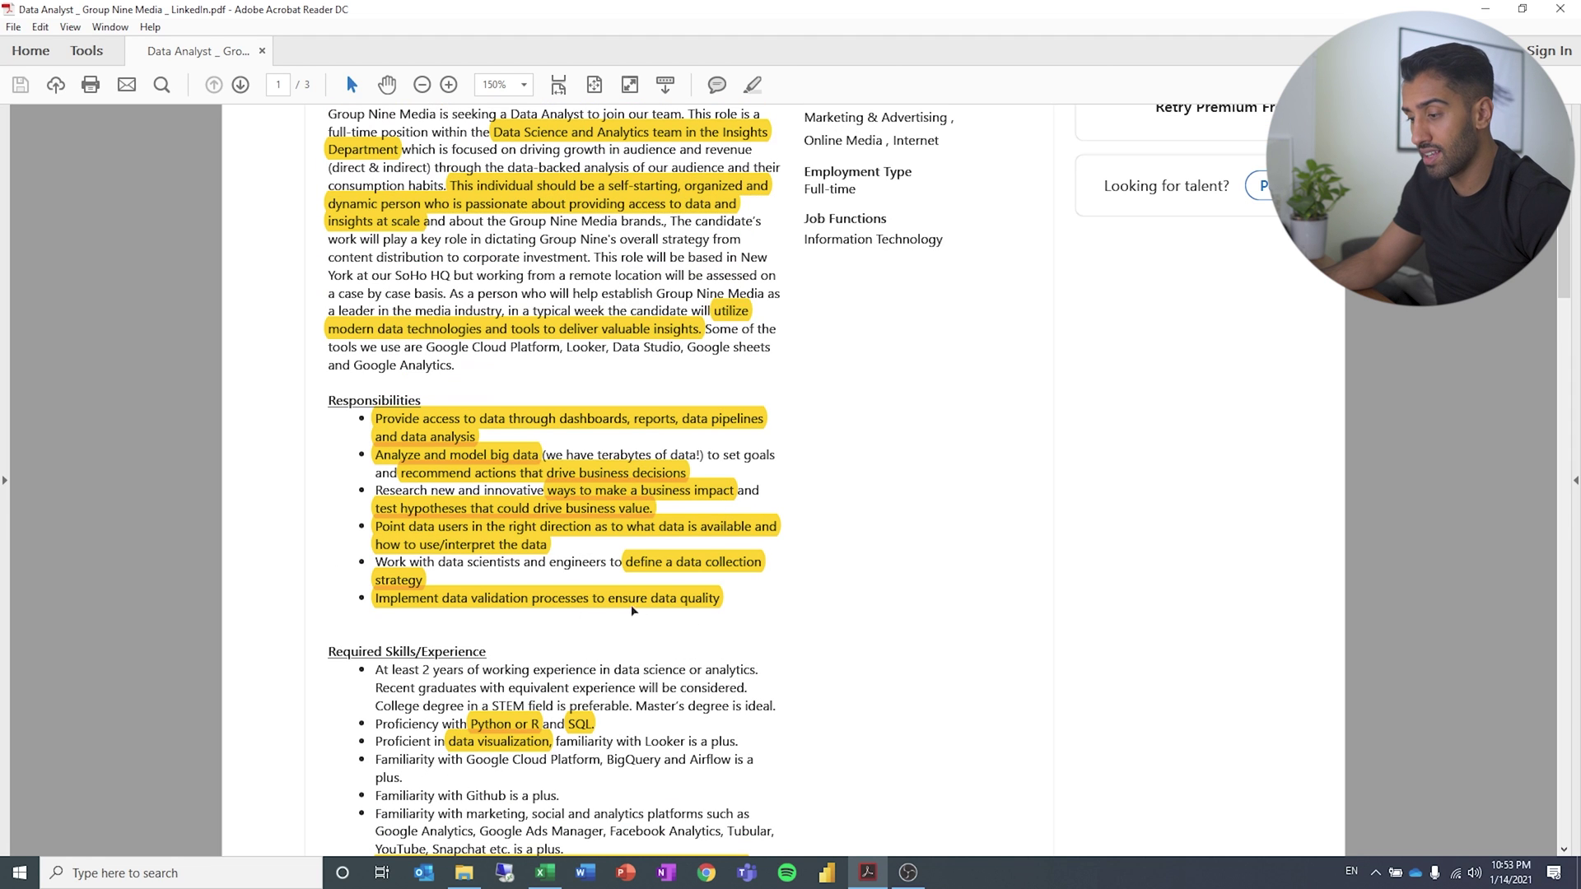
{"action": "scroll", "coordinate": [382, 213], "scroll_direction": "up", "scroll_amount": 3}
{"action": "scroll", "coordinate": [382, 213], "scroll_direction": "down", "scroll_amount": 10}
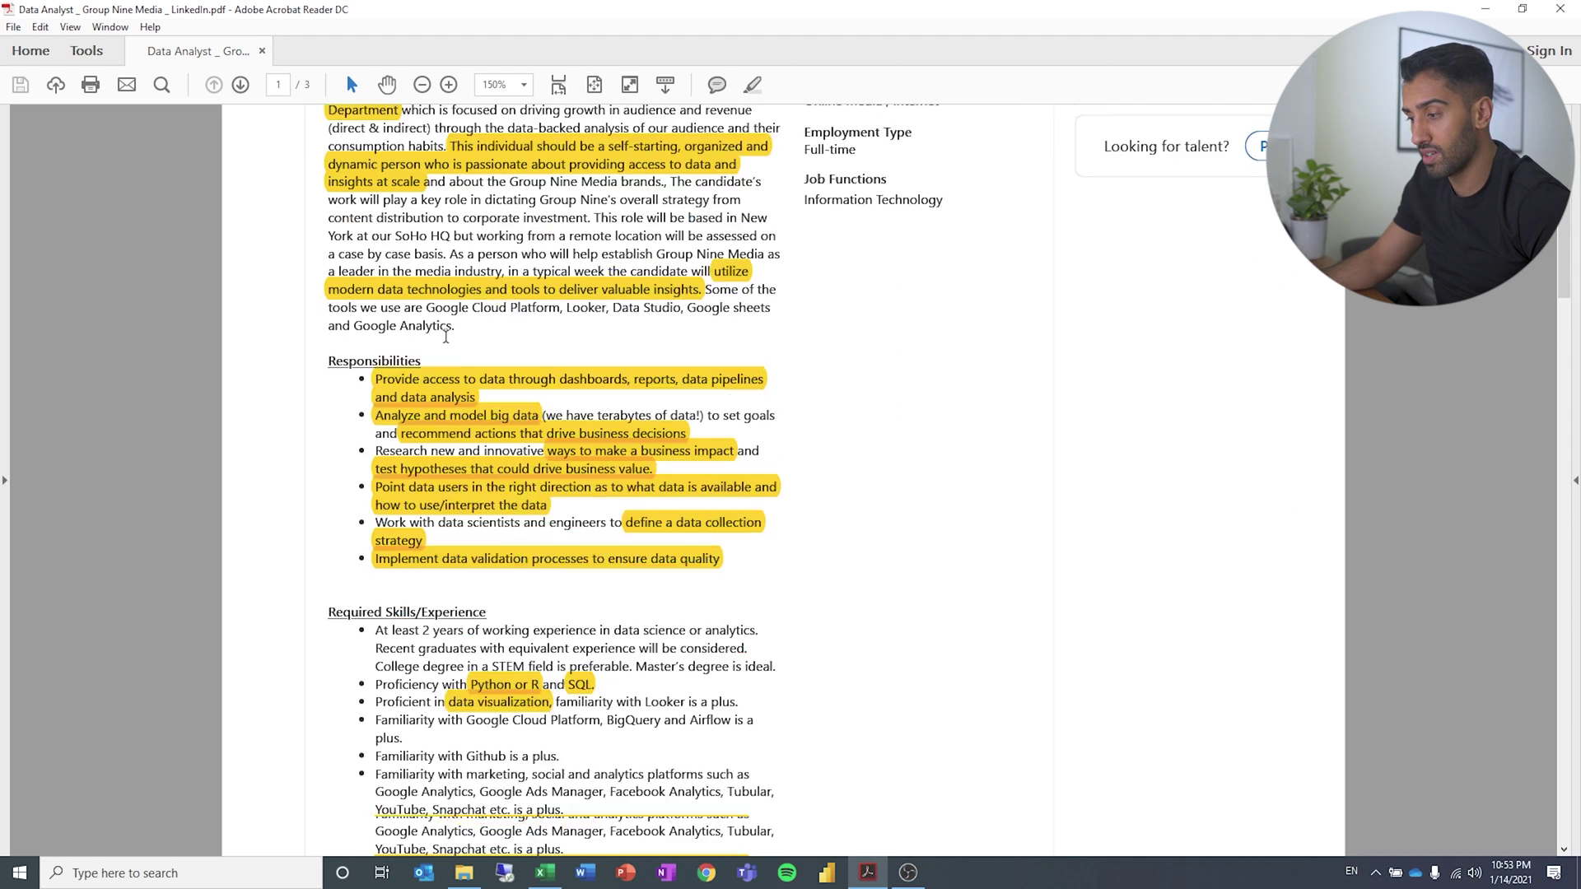
{"action": "scroll", "coordinate": [449, 342], "scroll_direction": "down", "scroll_amount": 2}
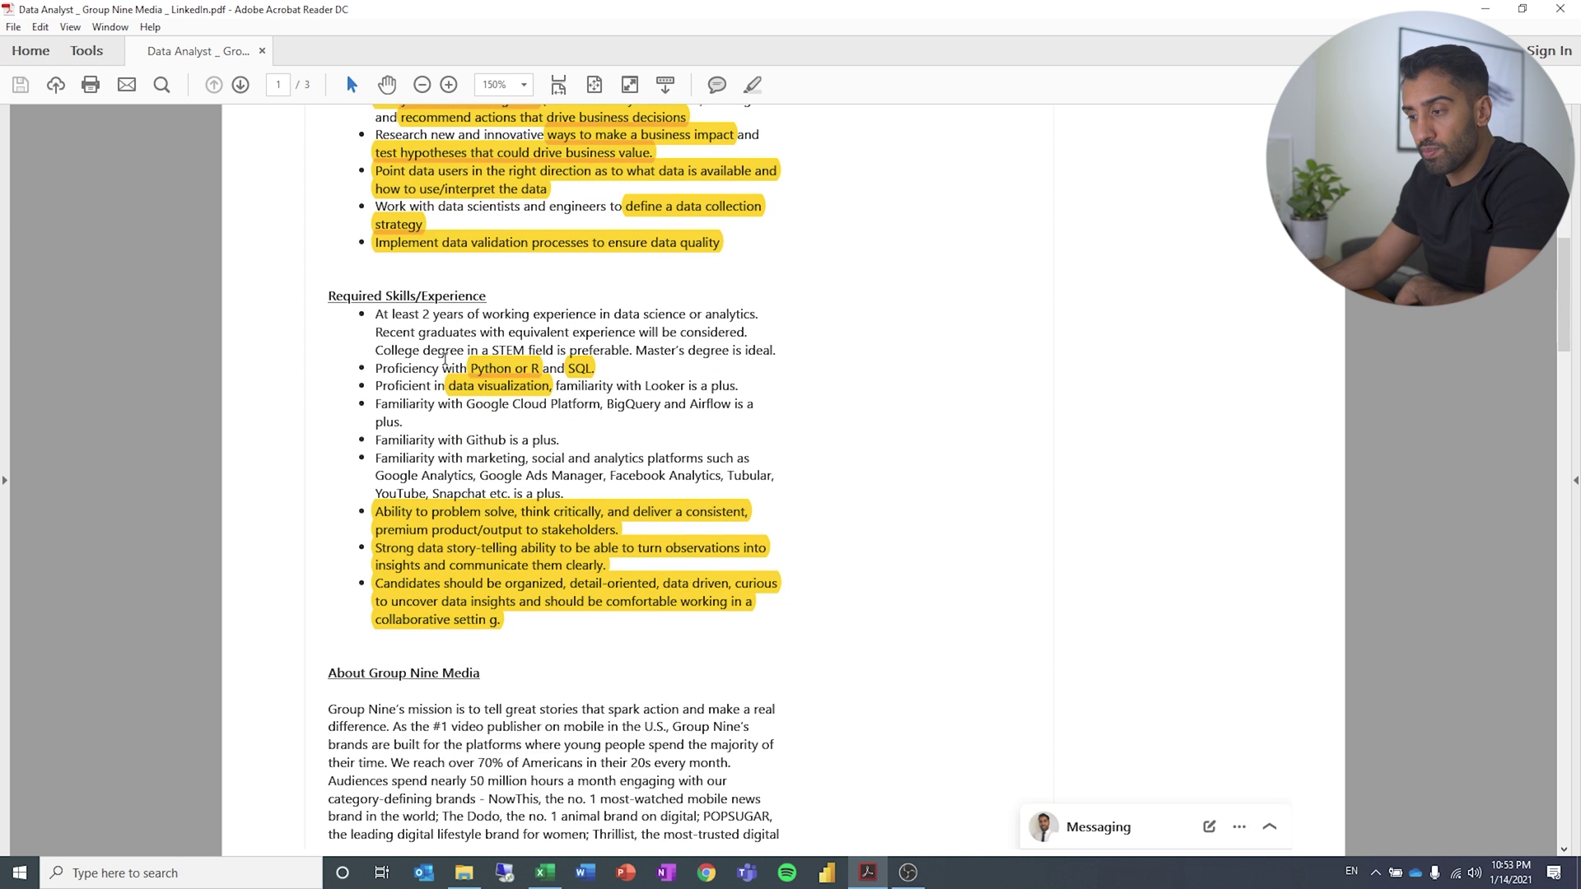
{"action": "scroll", "coordinate": [453, 354], "scroll_direction": "up", "scroll_amount": 3}
{"action": "scroll", "coordinate": [458, 362], "scroll_direction": "down", "scroll_amount": 2}
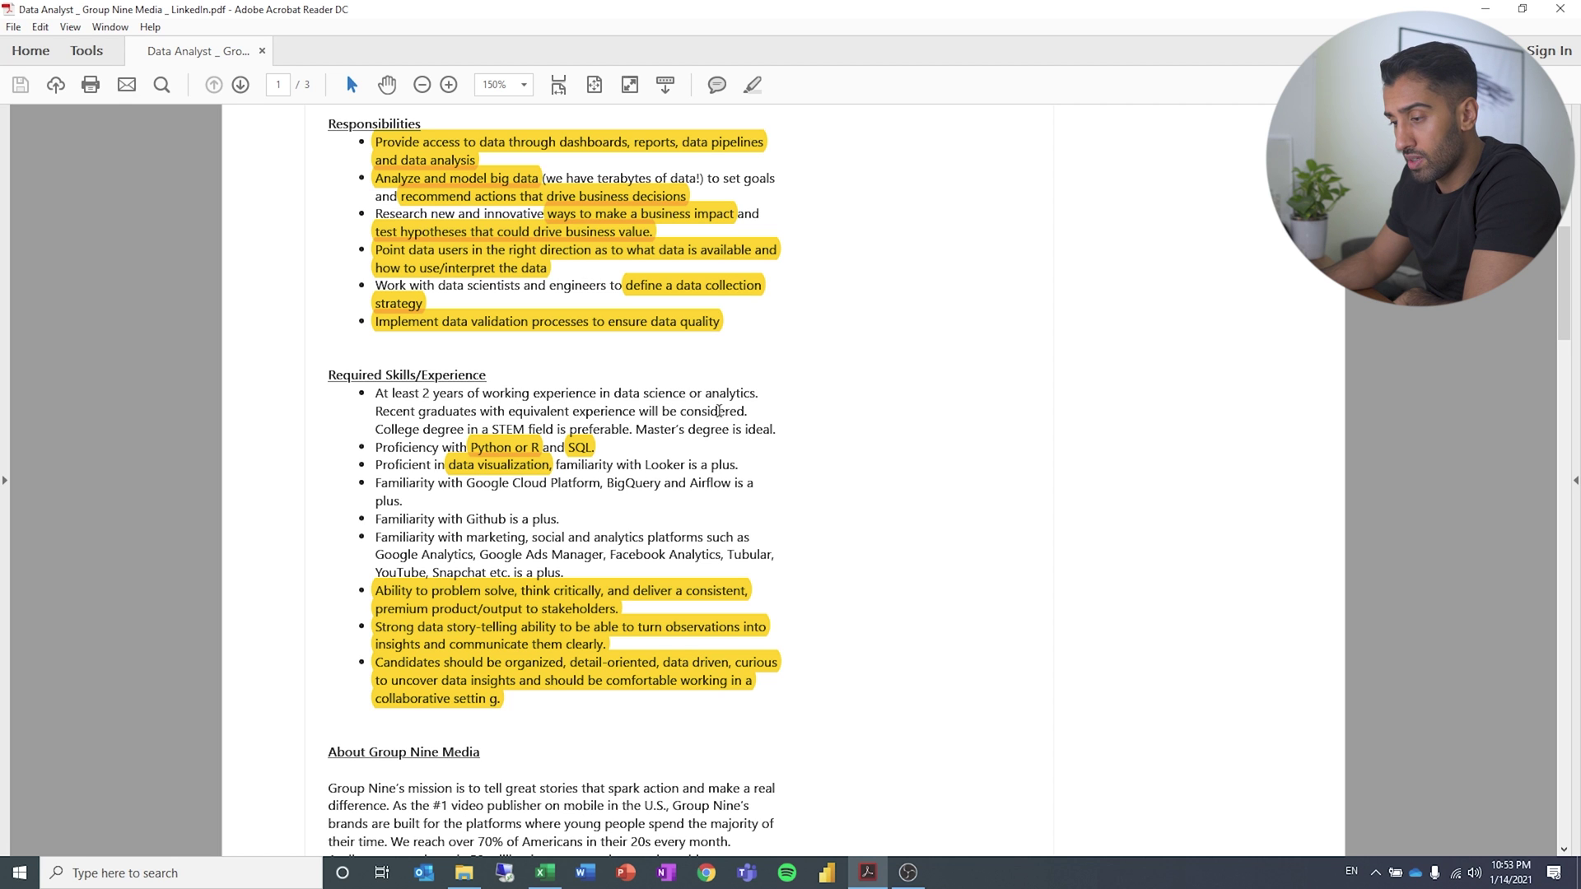
{"action": "scroll", "coordinate": [509, 298], "scroll_direction": "down", "scroll_amount": 4}
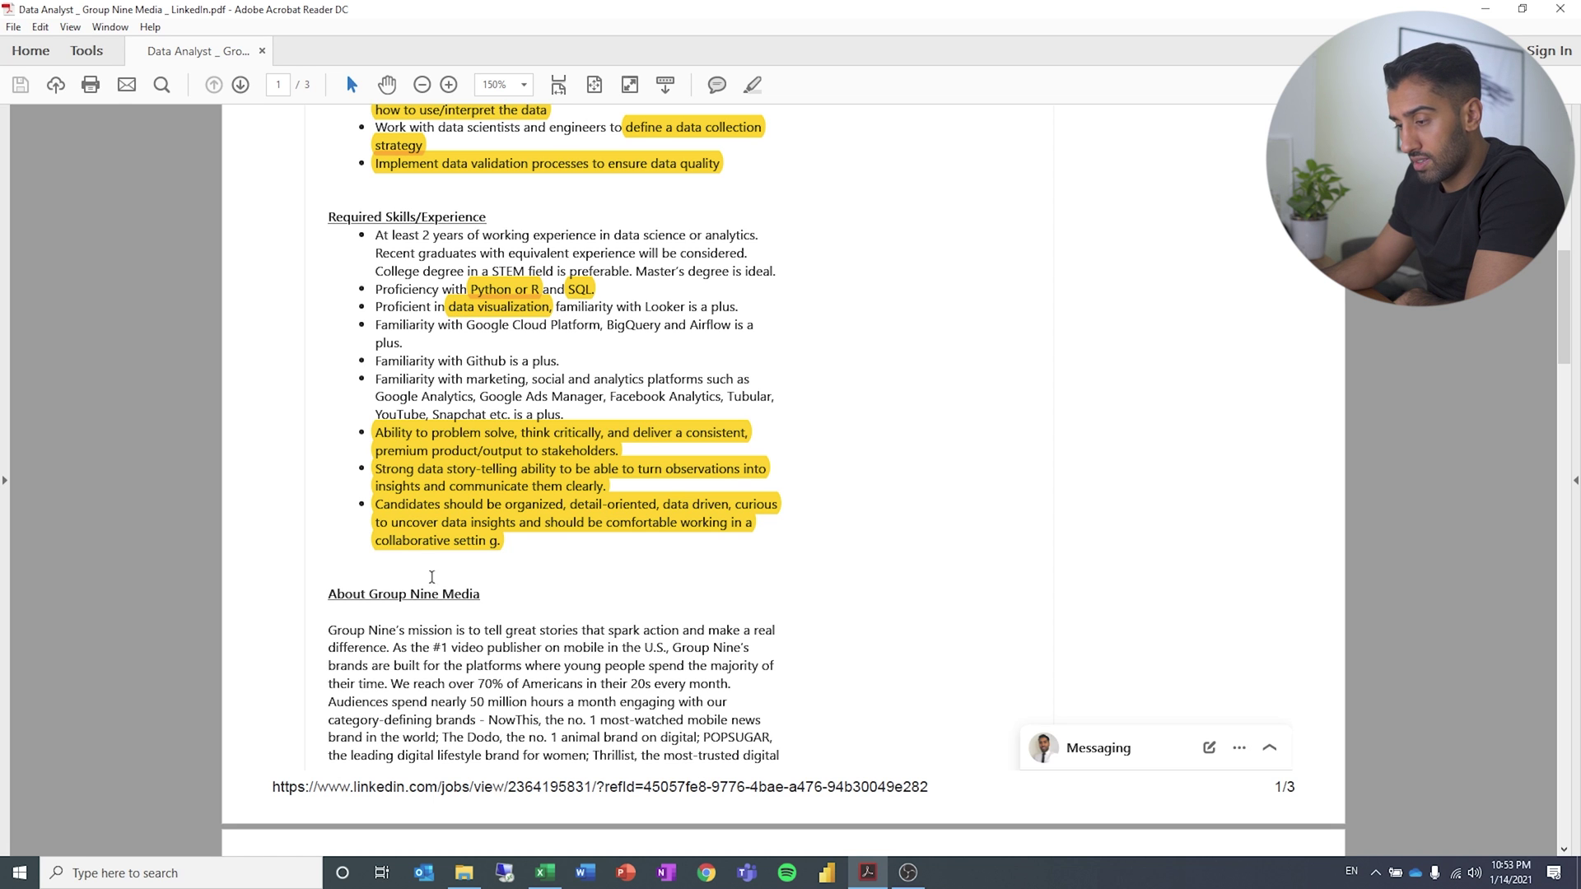
{"action": "scroll", "coordinate": [410, 461], "scroll_direction": "up", "scroll_amount": 15}
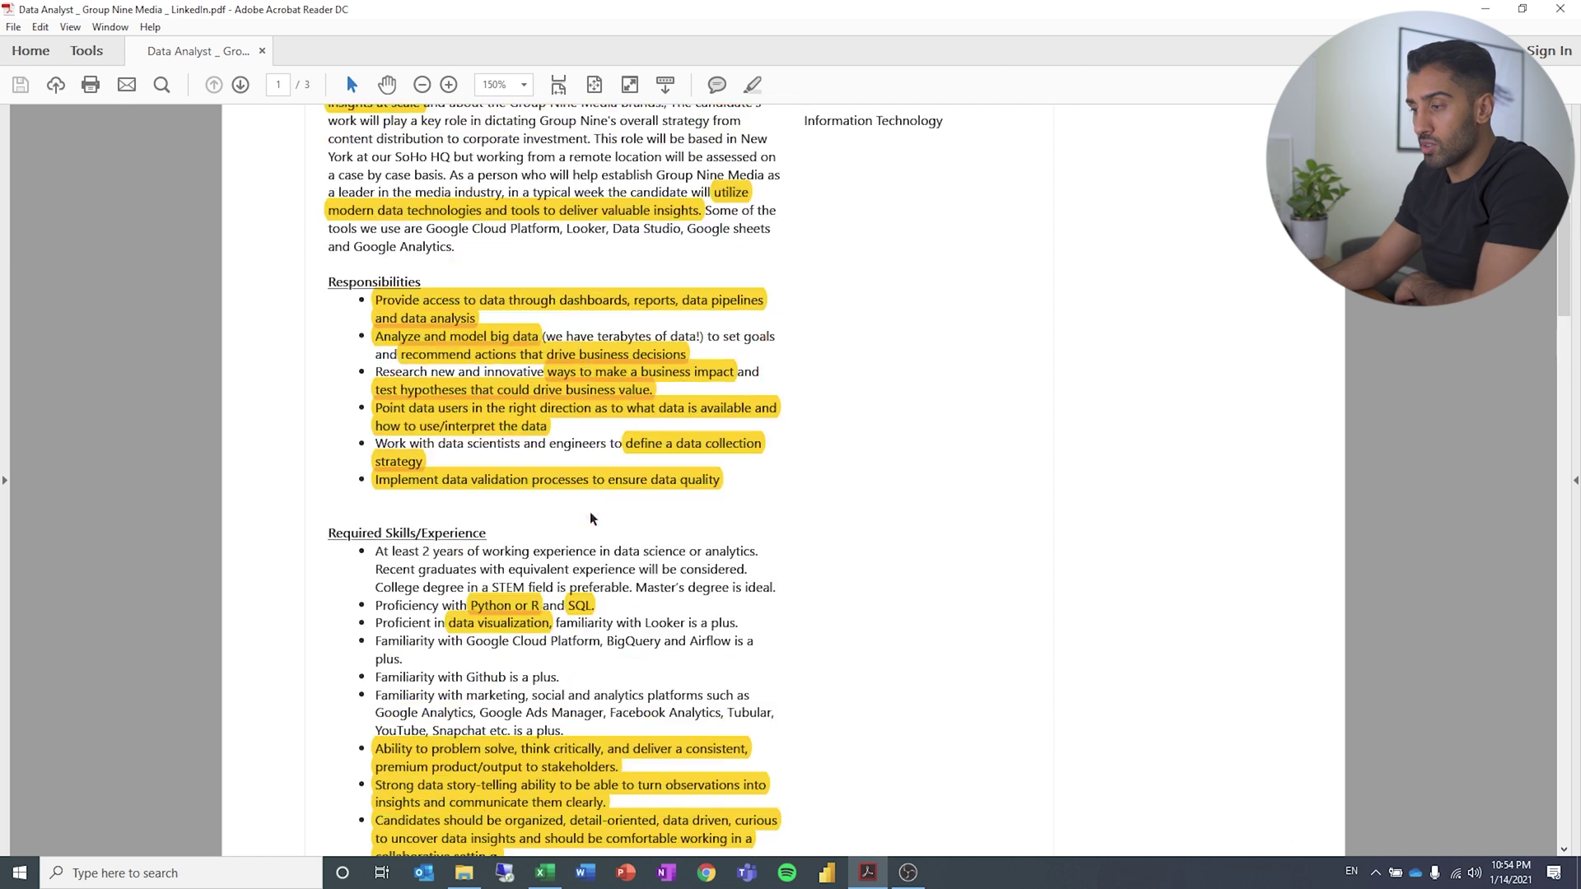
{"action": "scroll", "coordinate": [600, 508], "scroll_direction": "down", "scroll_amount": 10}
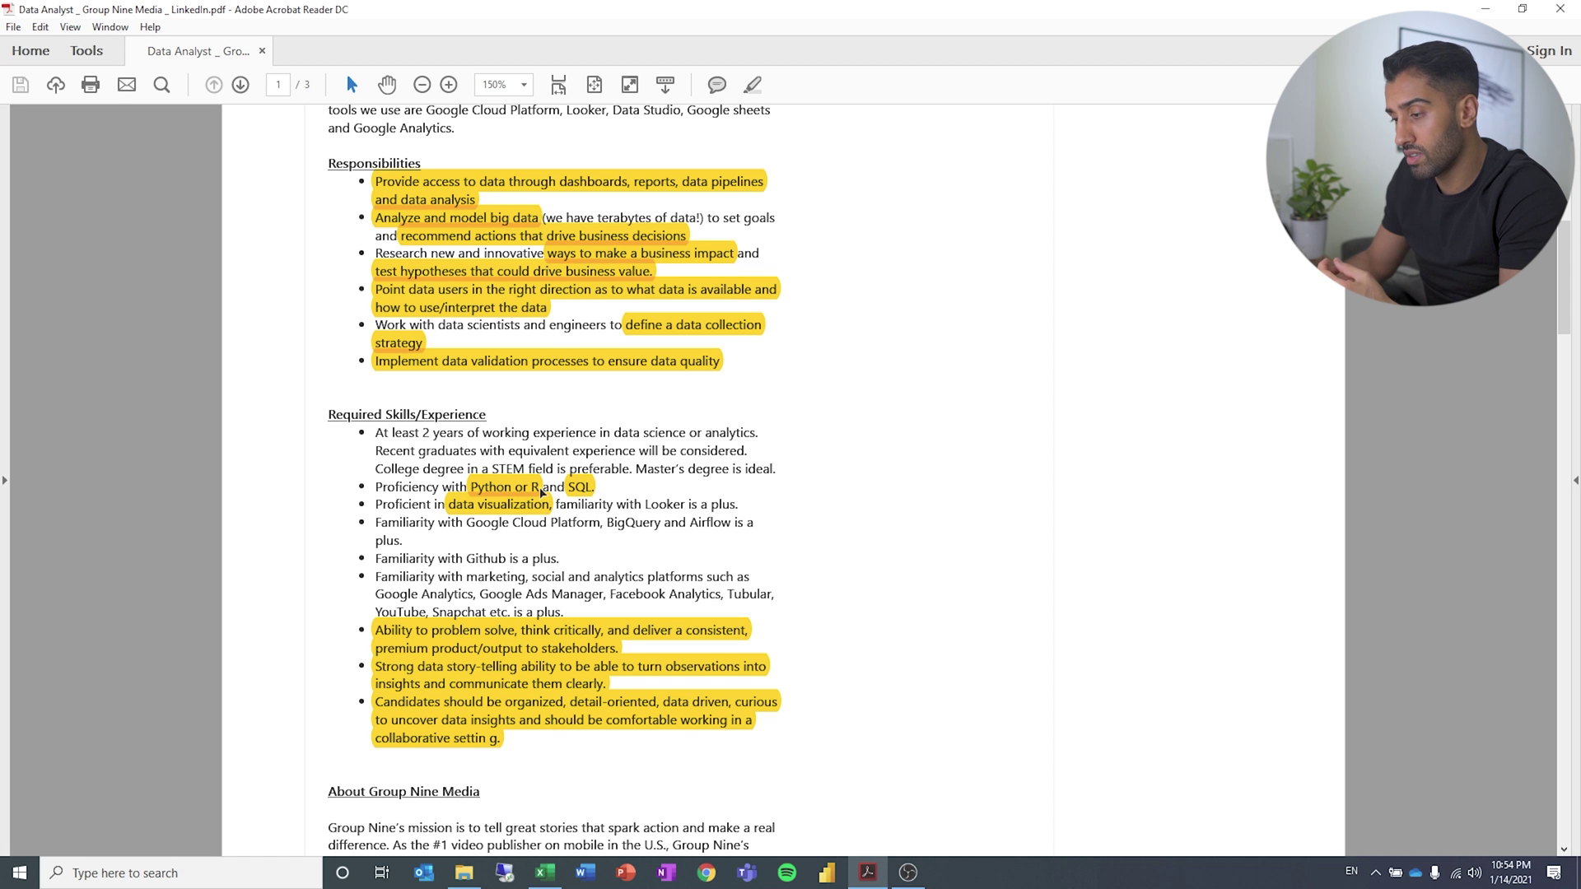
{"action": "scroll", "coordinate": [760, 587], "scroll_direction": "up", "scroll_amount": 2}
{"action": "scroll", "coordinate": [759, 587], "scroll_direction": "up", "scroll_amount": 2}
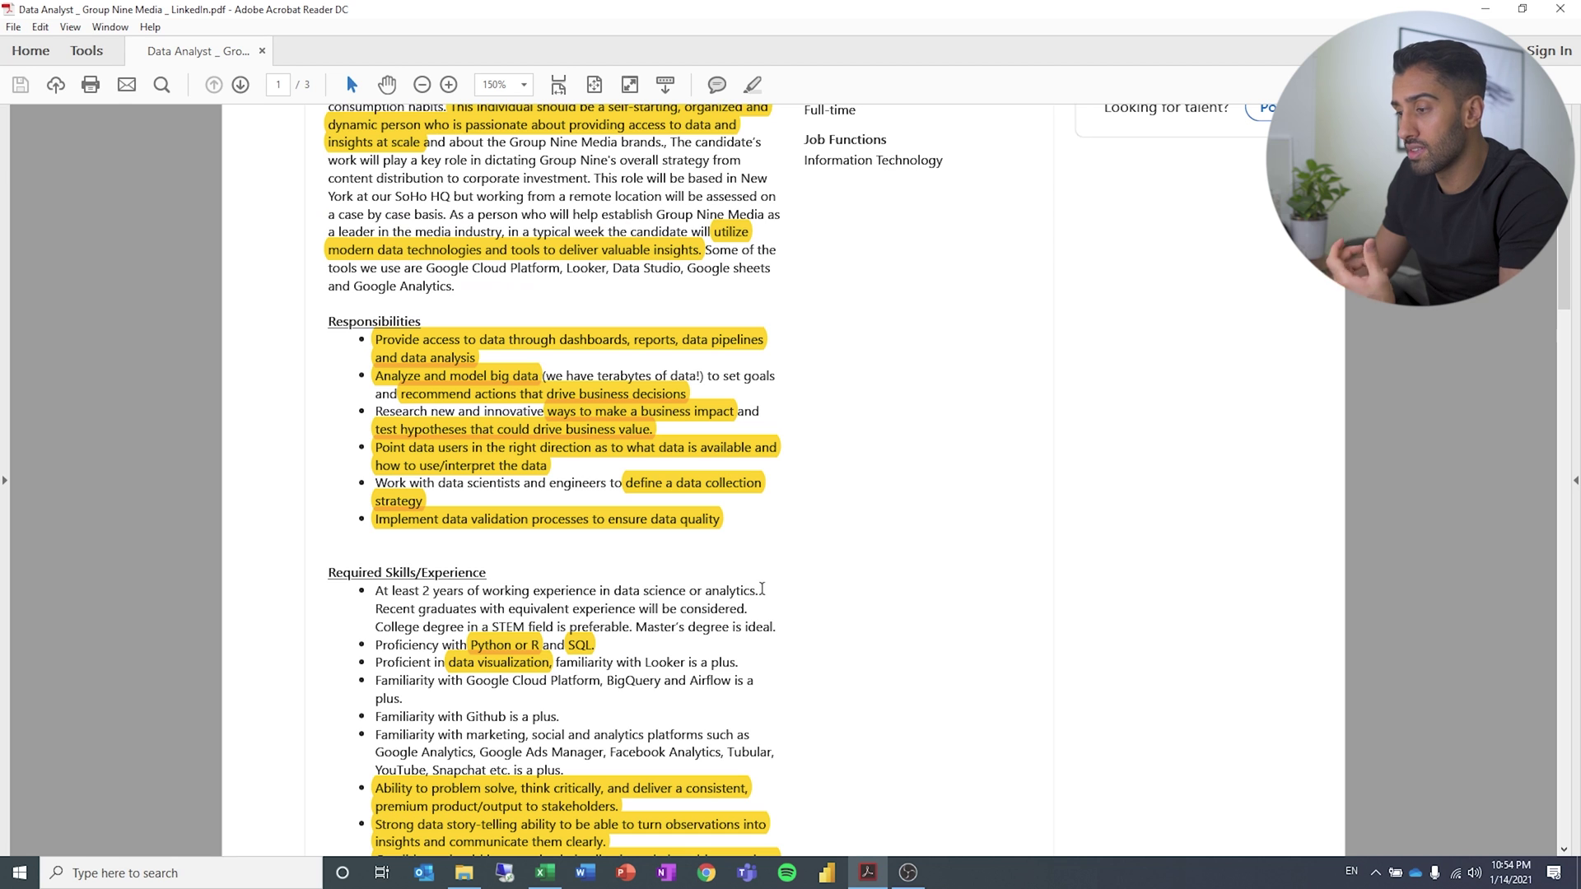
{"action": "scroll", "coordinate": [762, 589], "scroll_direction": "down", "scroll_amount": 3}
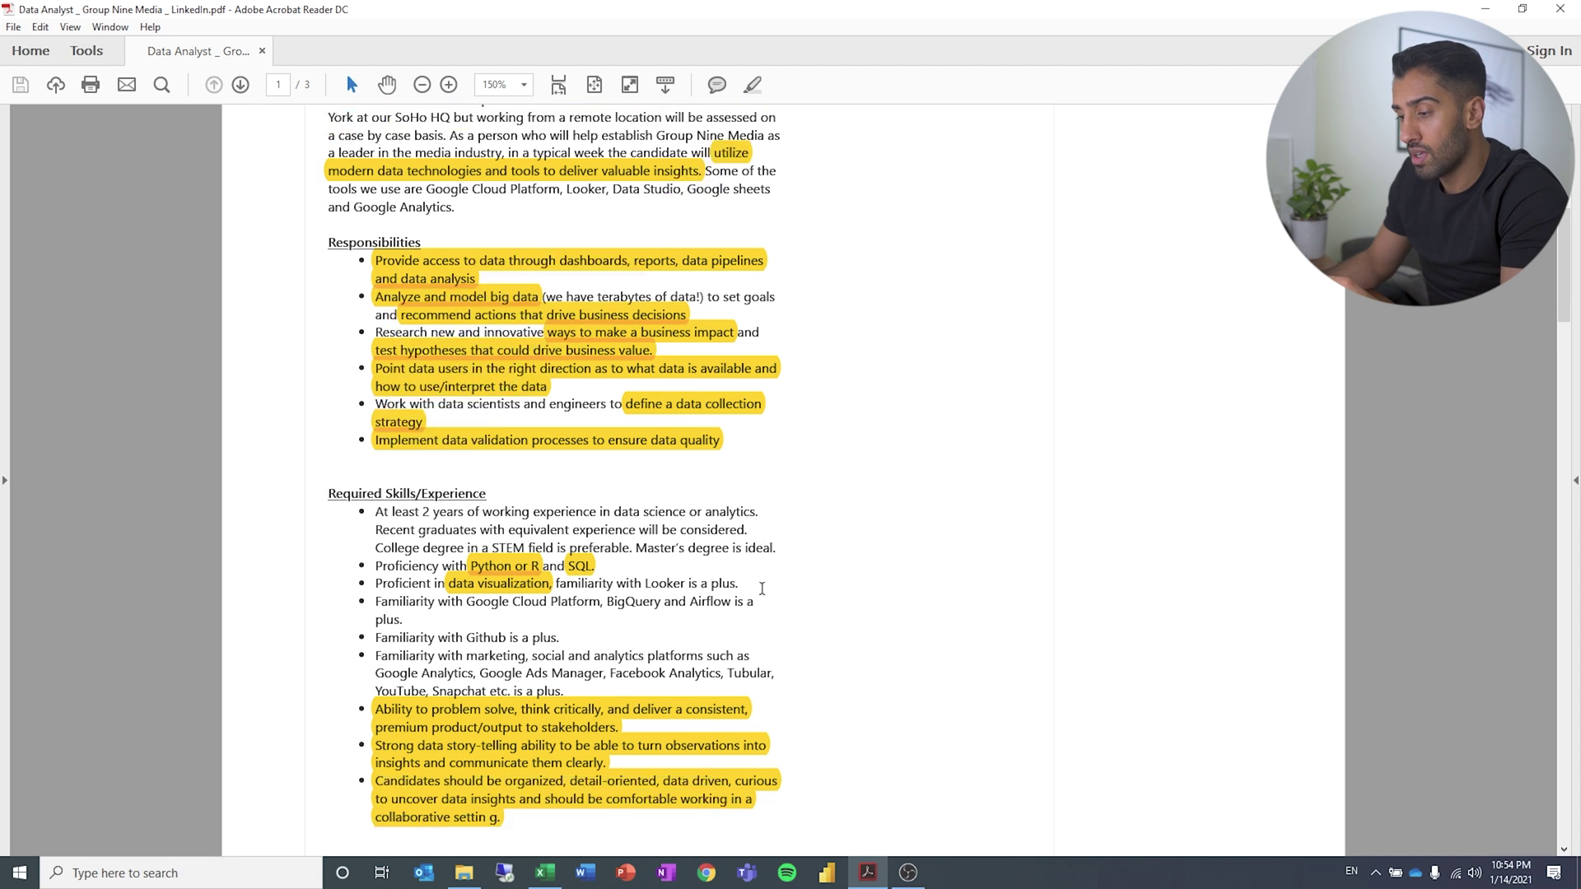
{"action": "scroll", "coordinate": [761, 589], "scroll_direction": "up", "scroll_amount": 10}
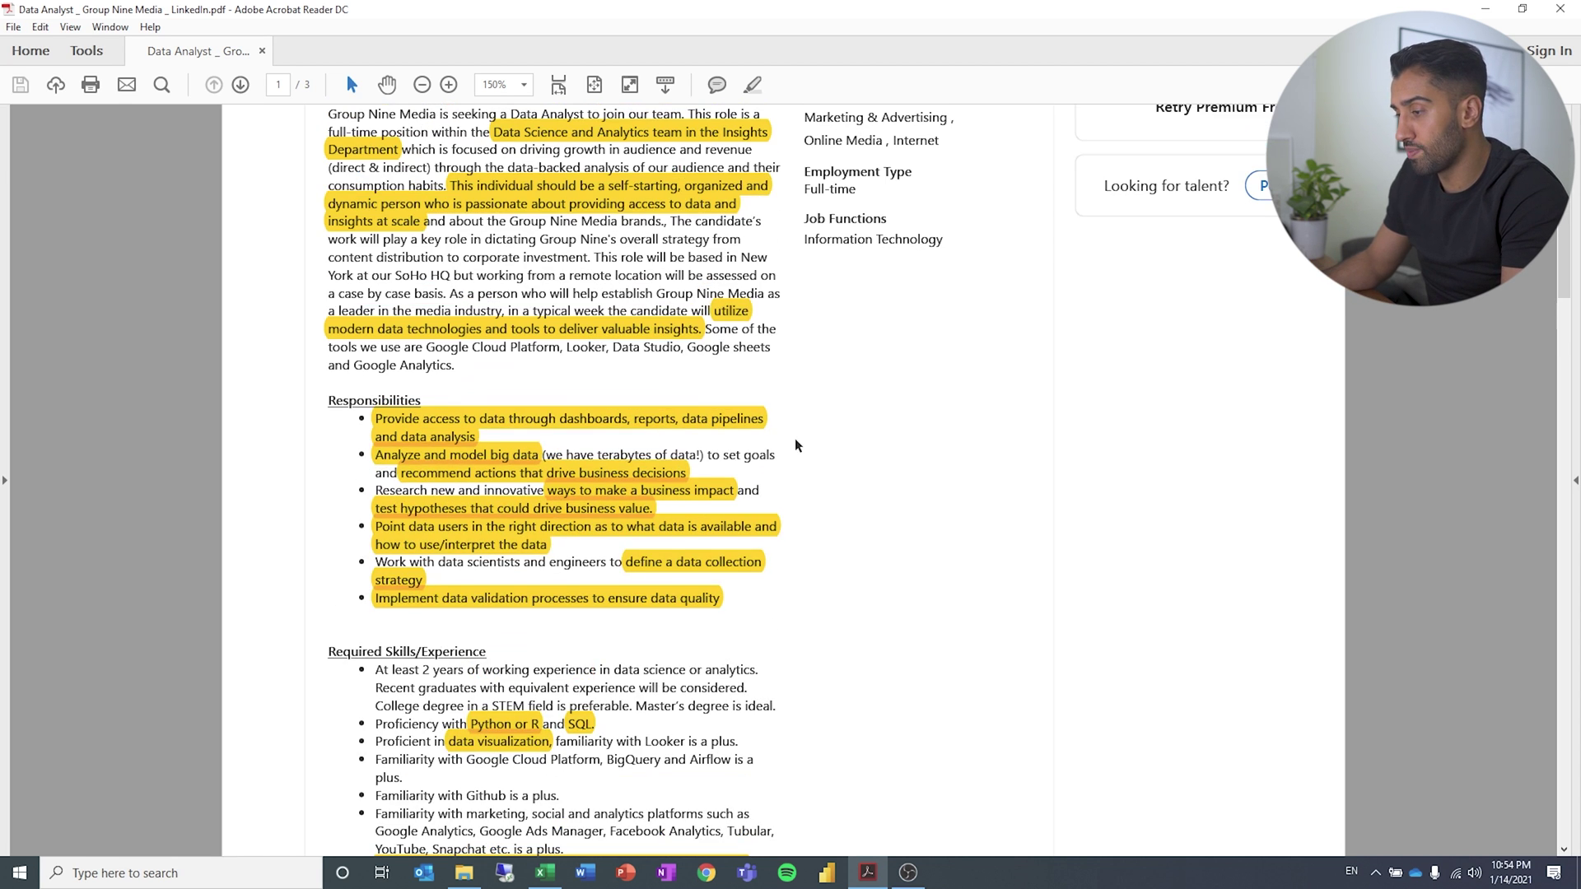
{"action": "scroll", "coordinate": [681, 453], "scroll_direction": "down", "scroll_amount": 6}
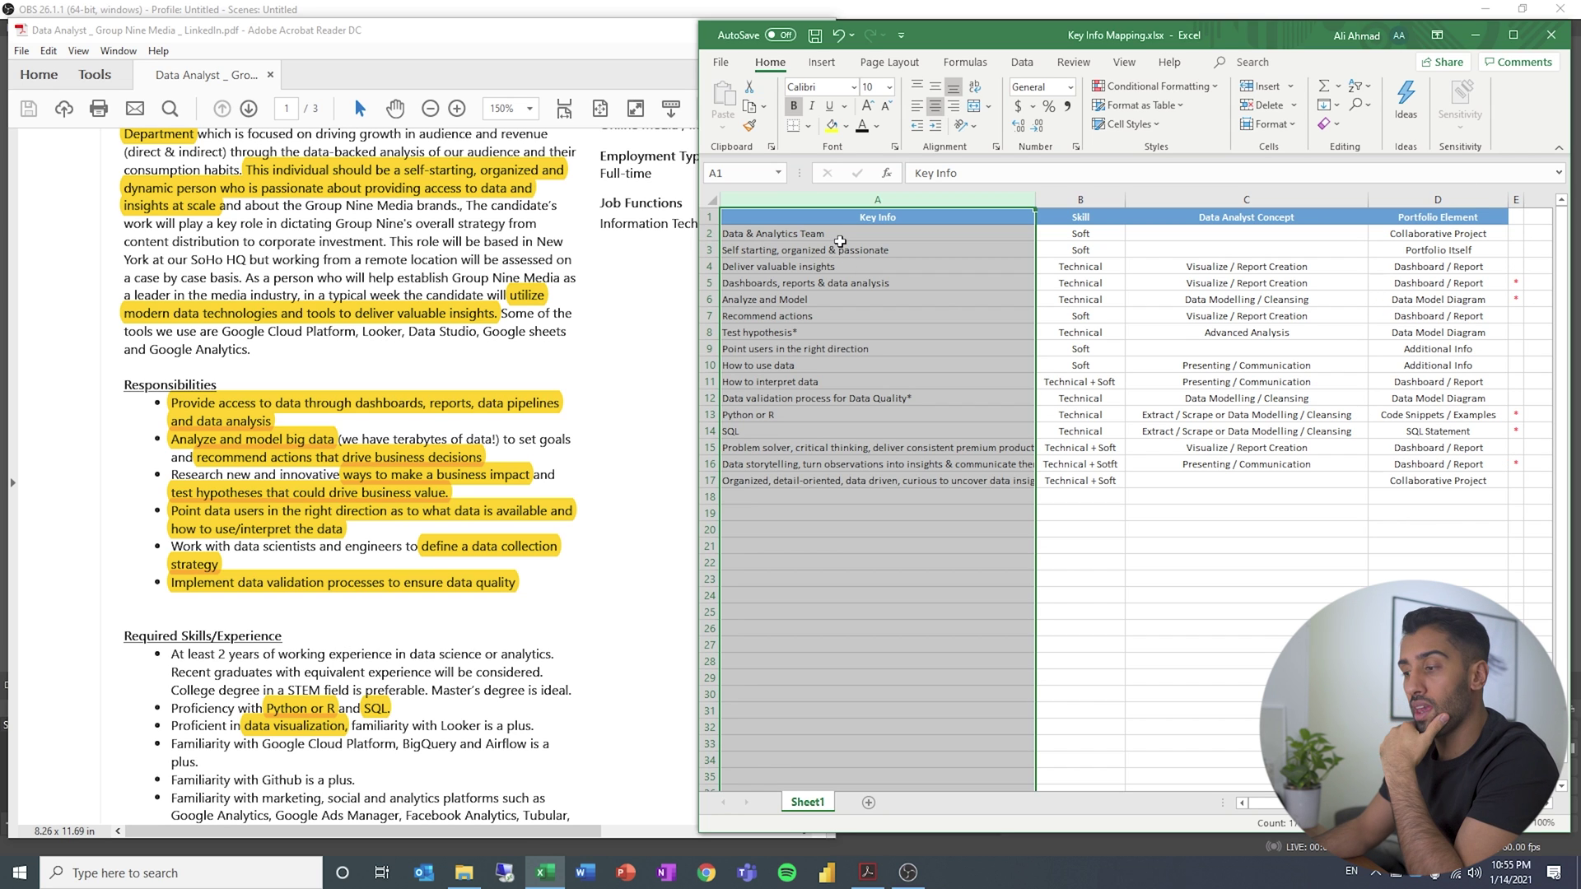
{"action": "left_click", "coordinate": [845, 235]}
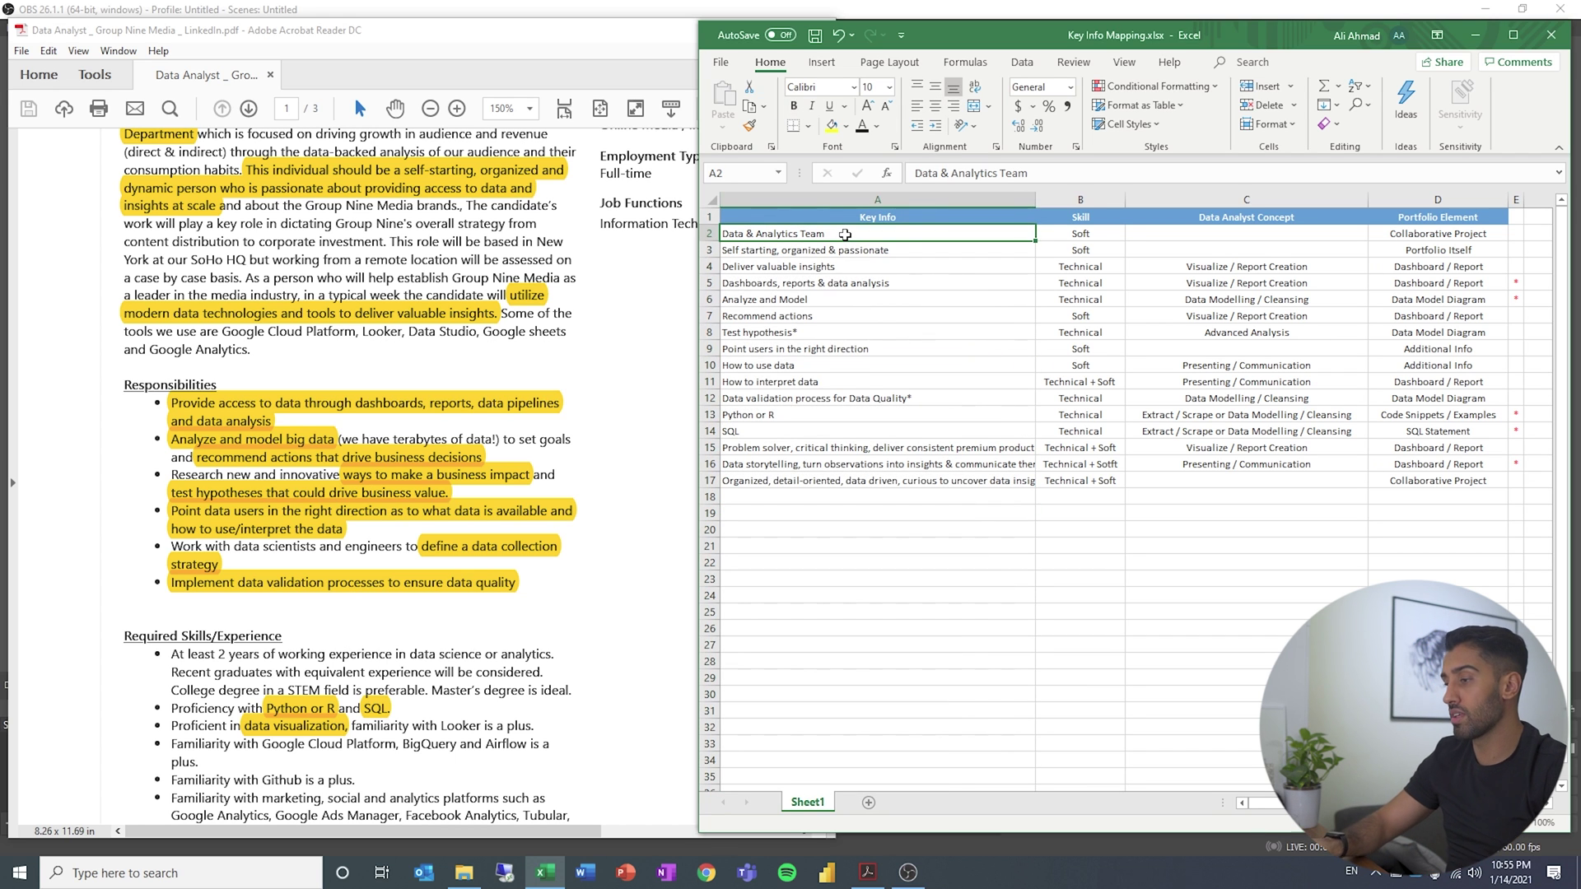
{"action": "key", "text": "Right"}
{"action": "key", "text": "Right"}
{"action": "key", "text": "Right"}
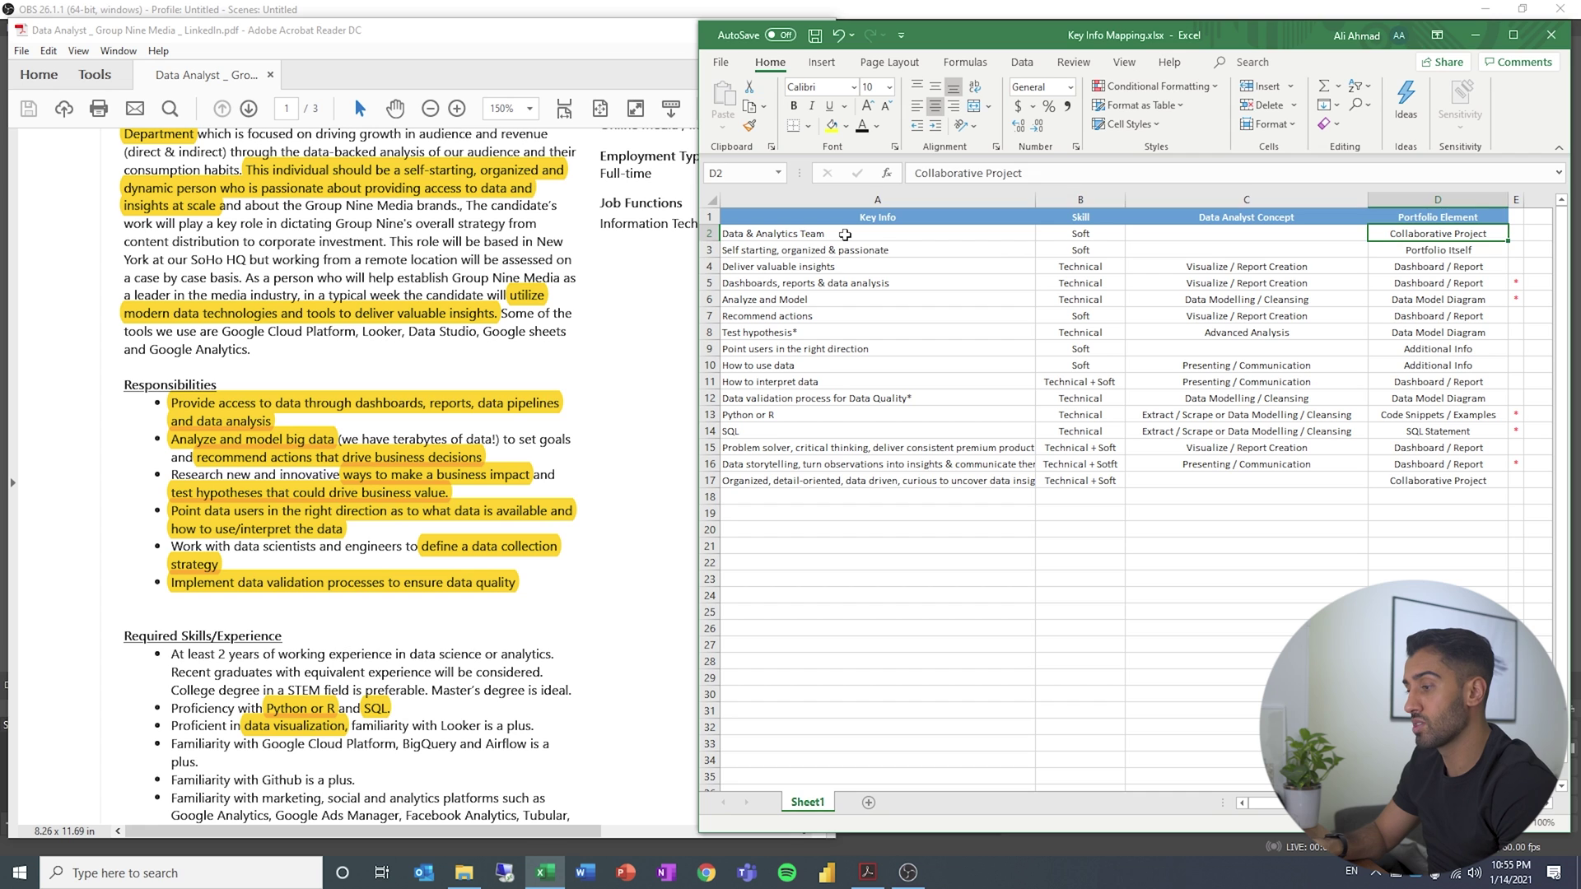
{"action": "key", "text": "Left"}
{"action": "key", "text": "Left"}
{"action": "key", "text": "Left"}
{"action": "key", "text": "Down"}
{"action": "key", "text": "Down"}
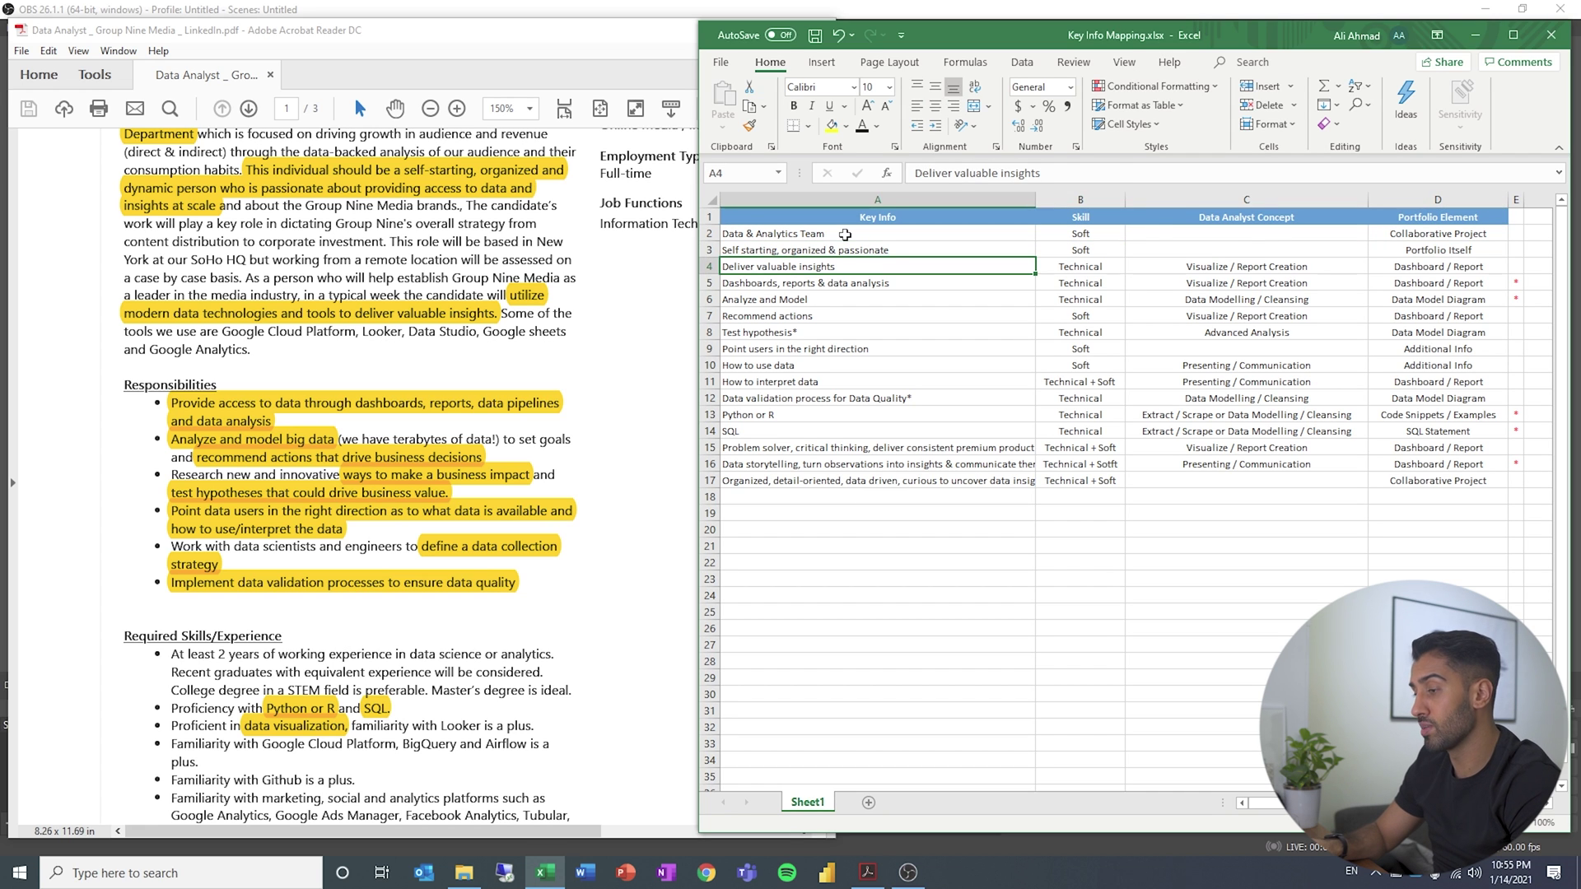
{"action": "key", "text": "Right"}
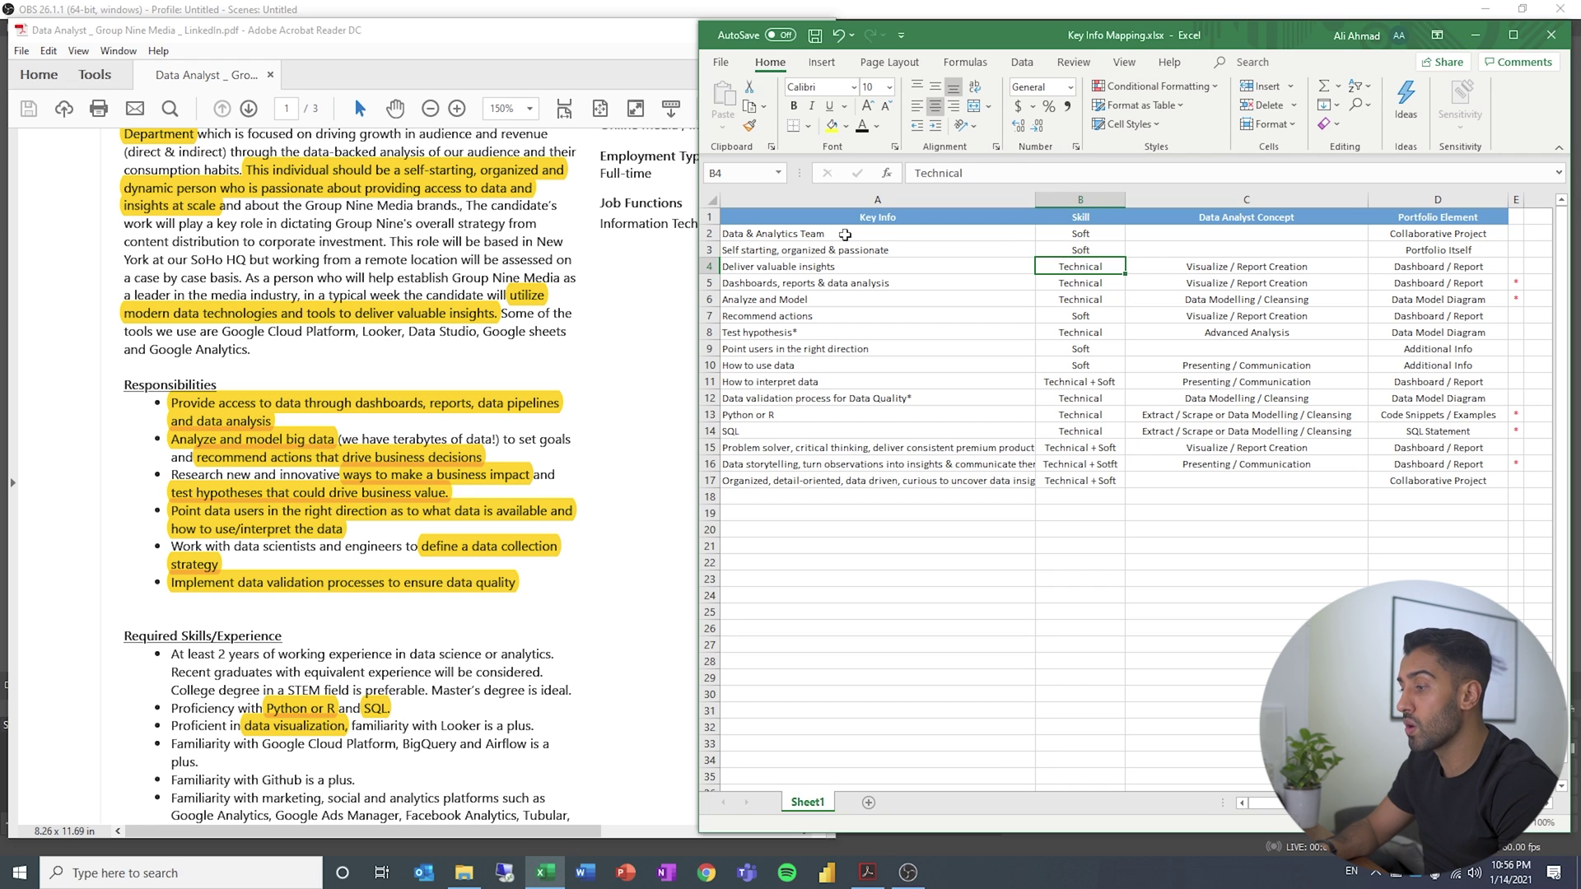
{"action": "key", "text": "Right"}
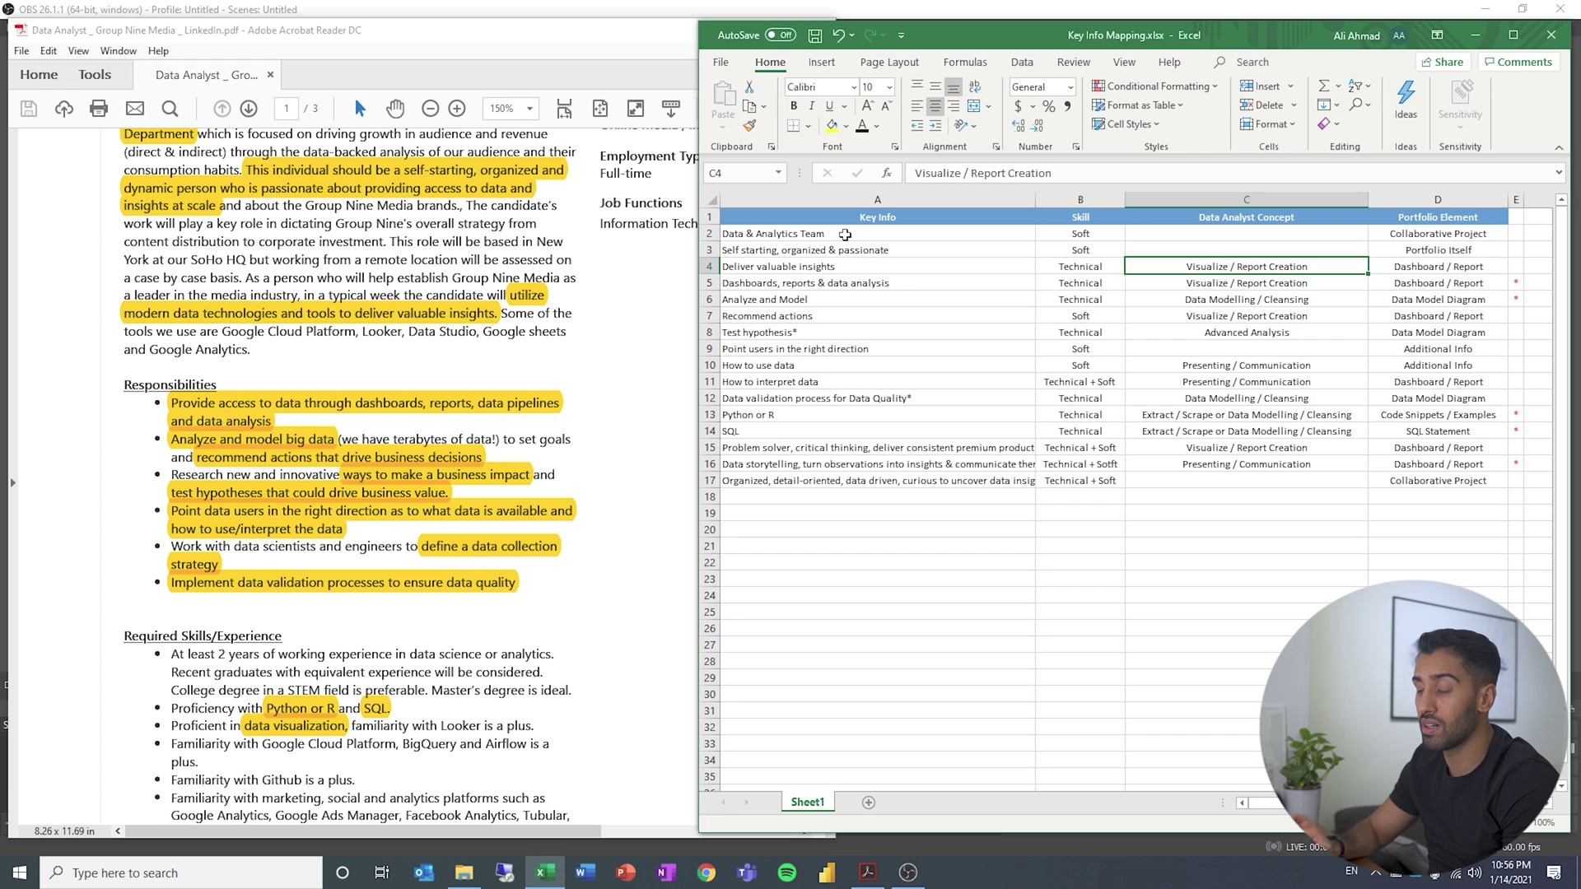
{"action": "key", "text": "Right"}
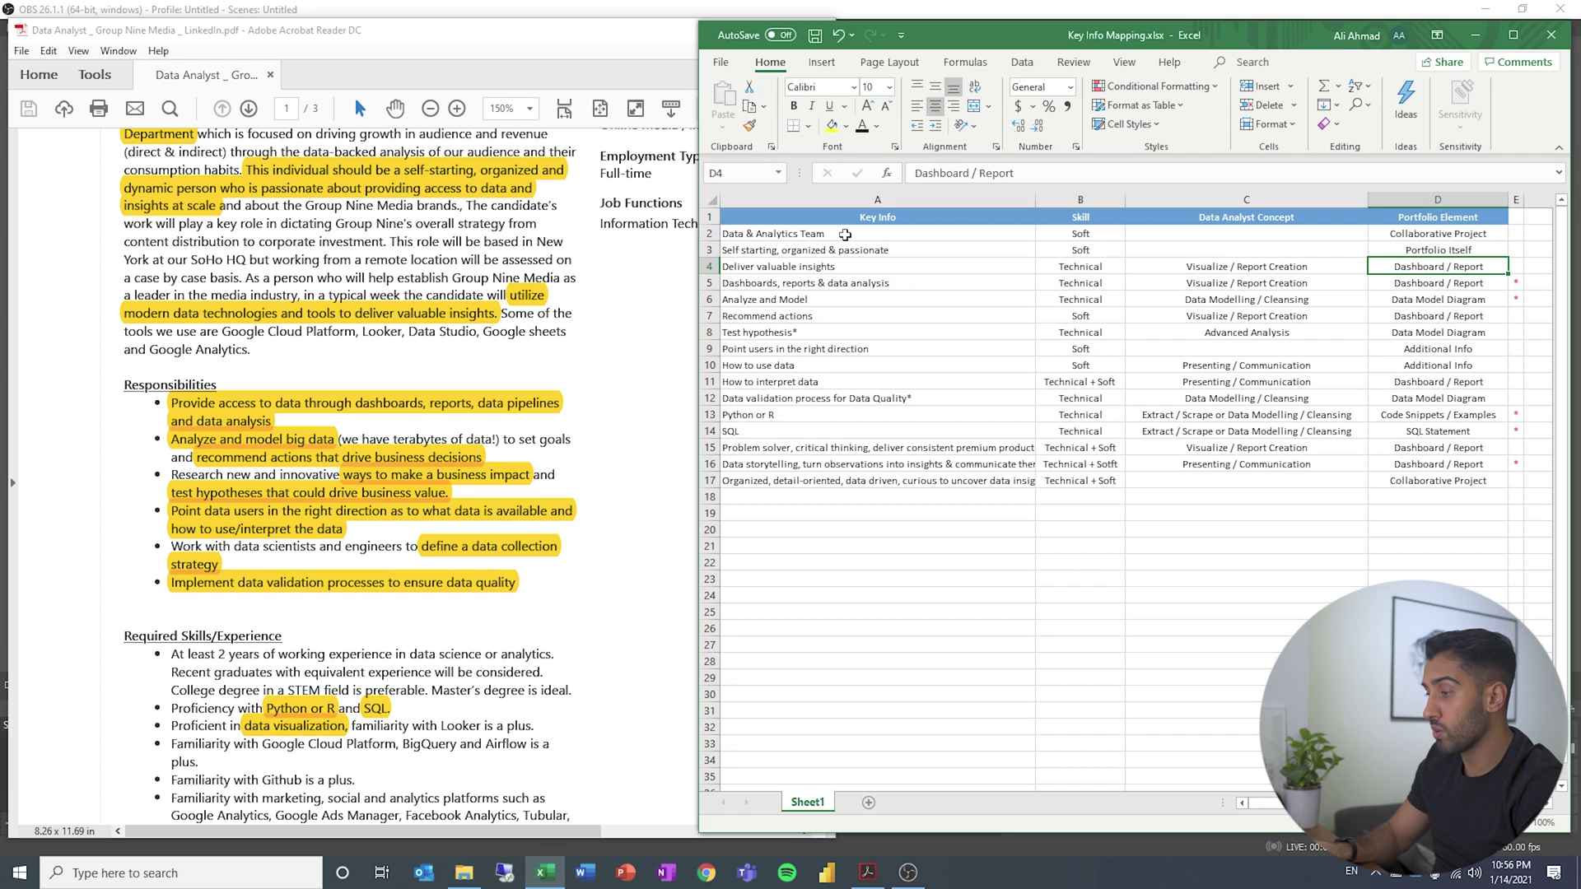
{"action": "key", "text": "Down"}
{"action": "key", "text": "Left"}
{"action": "key", "text": "Left"}
{"action": "key", "text": "Left"}
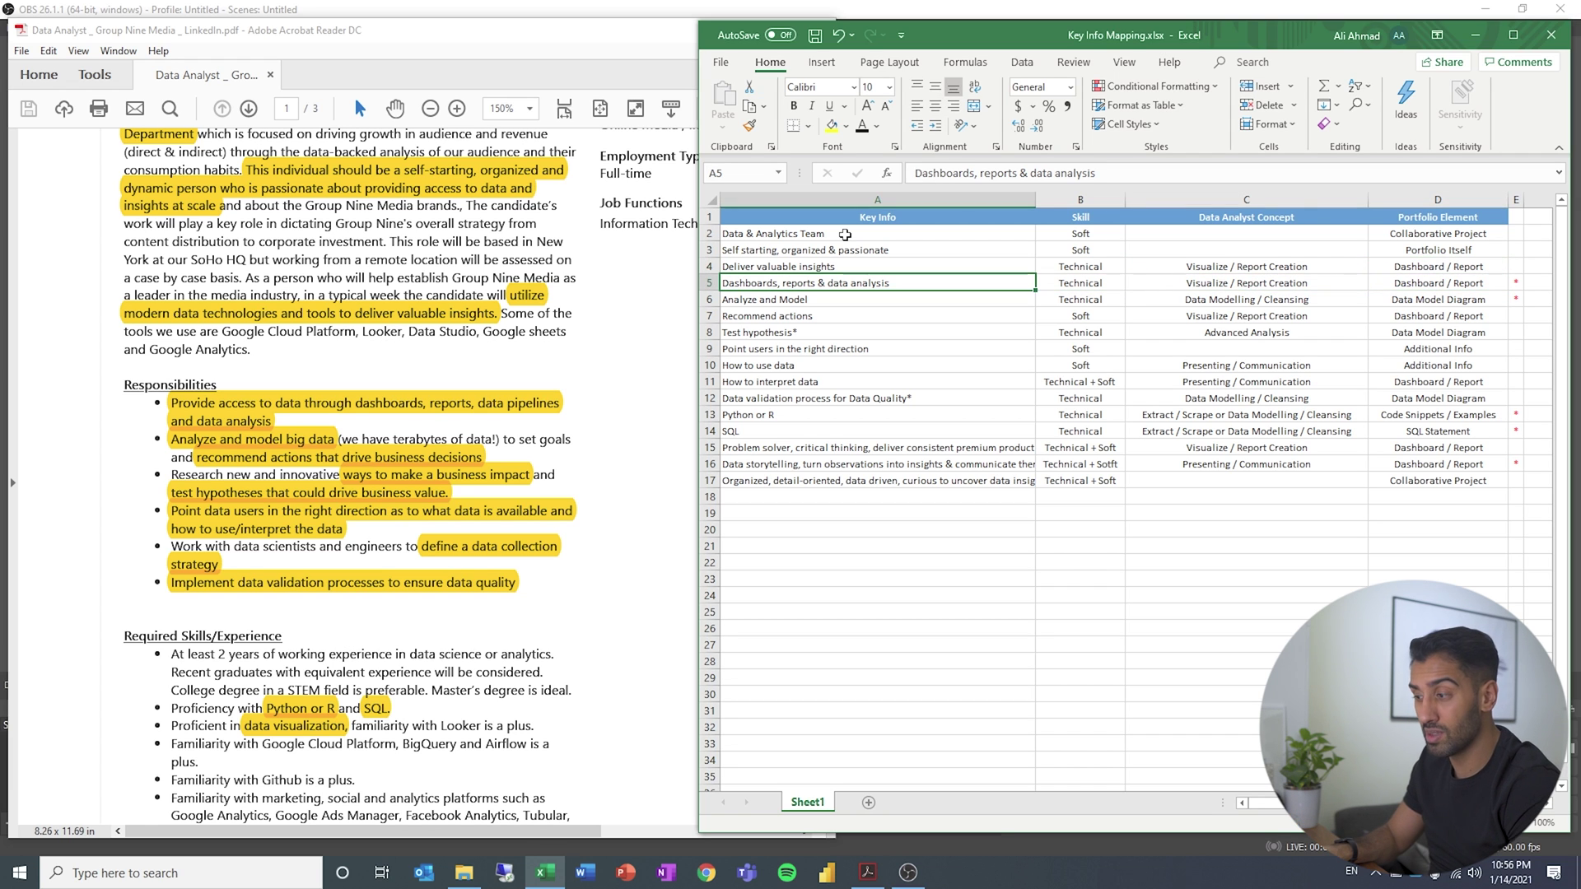
{"action": "key", "text": "Right"}
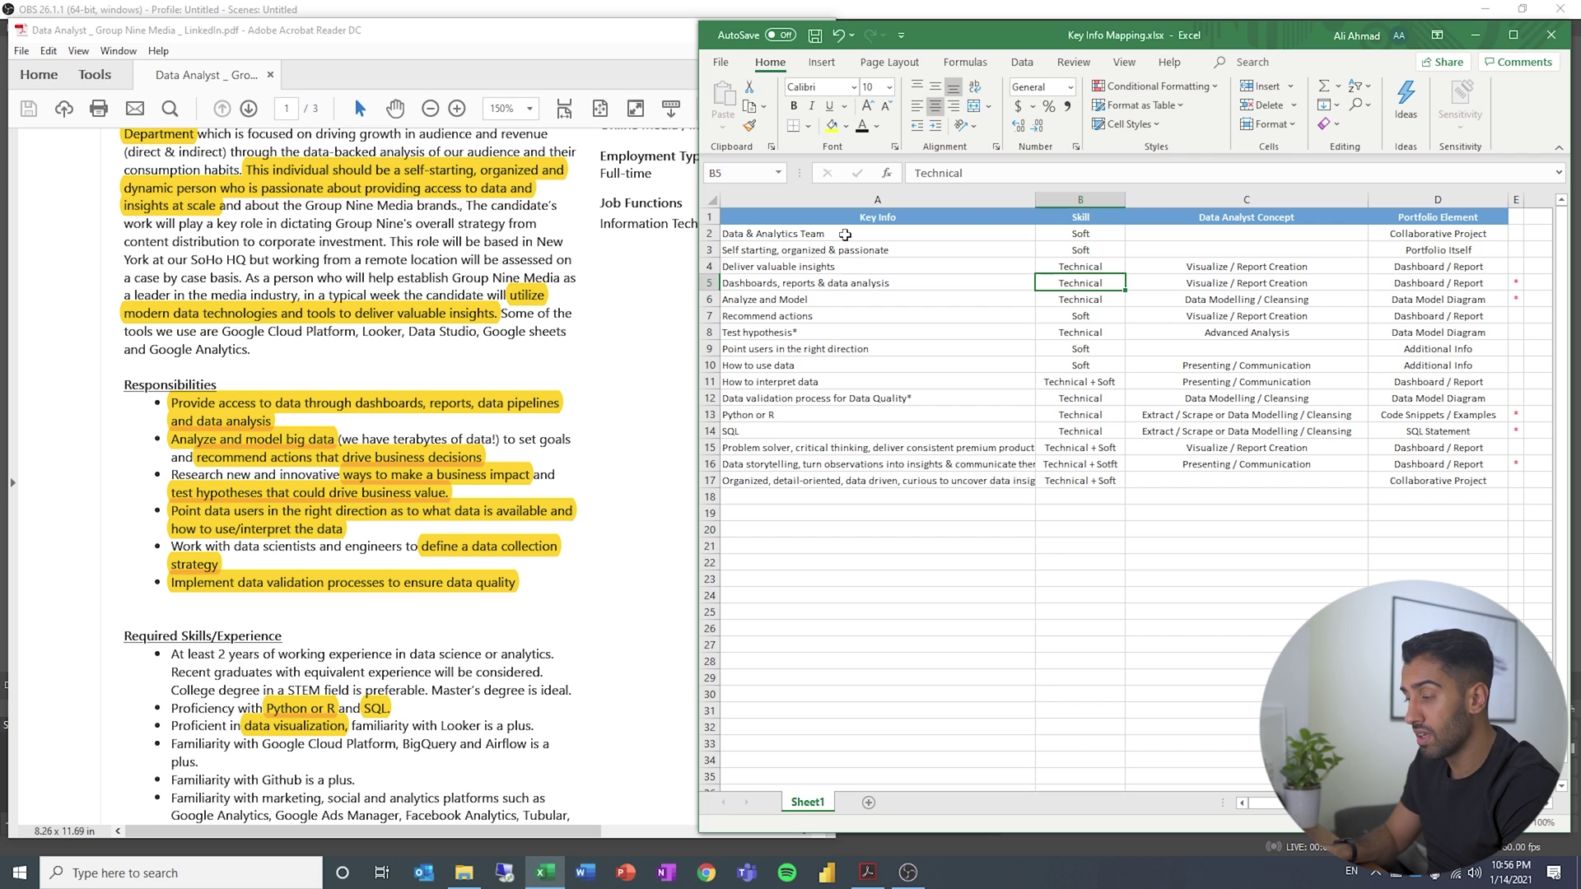
{"action": "key", "text": "Right"}
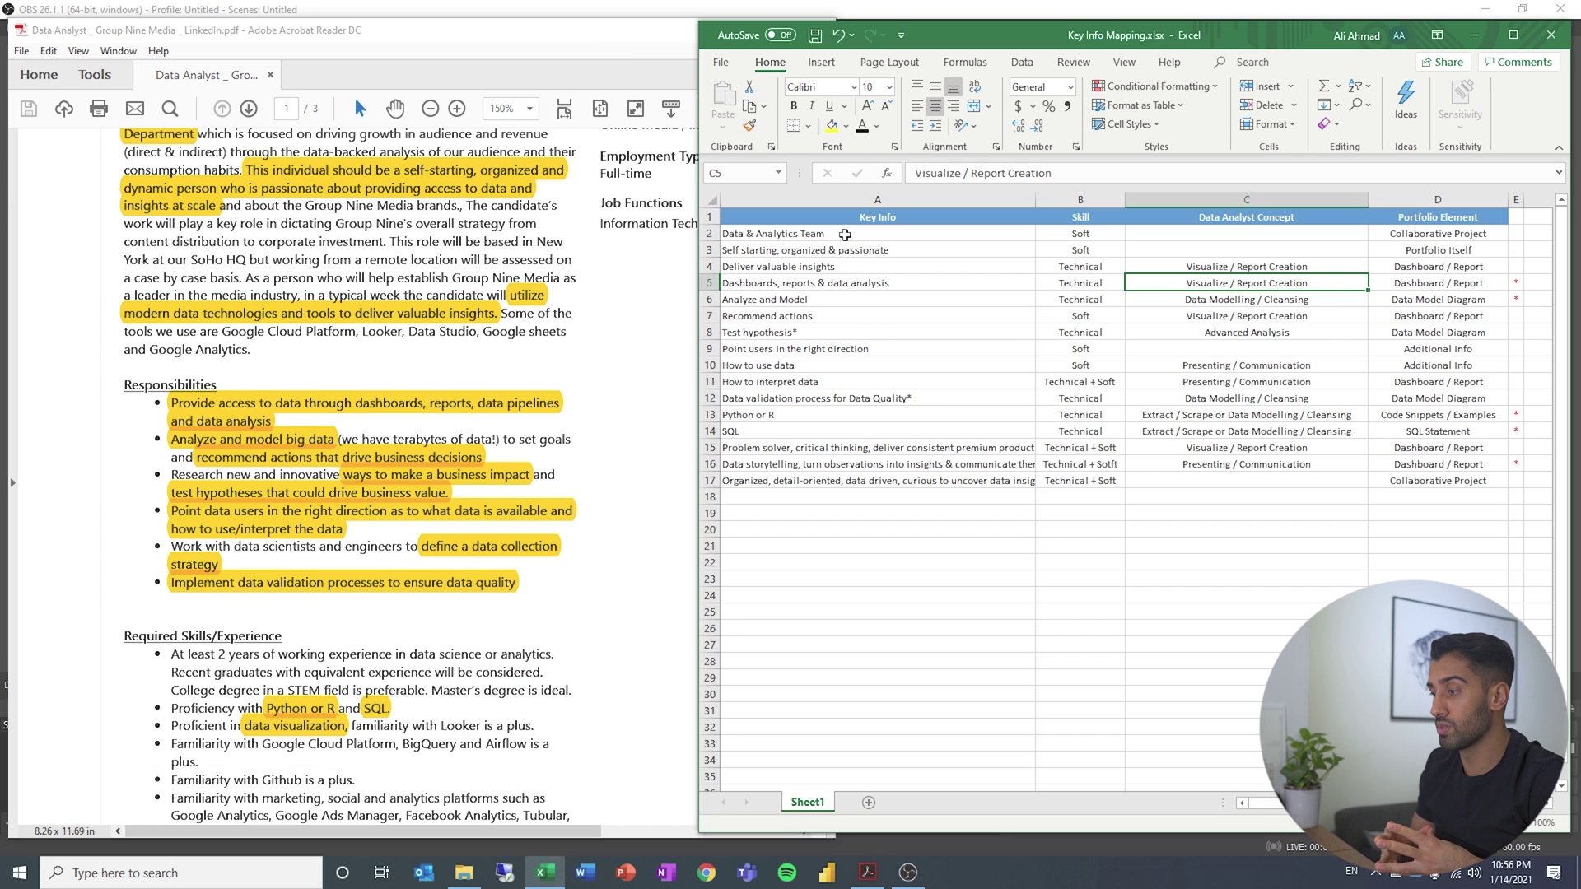
{"action": "key", "text": "Down"}
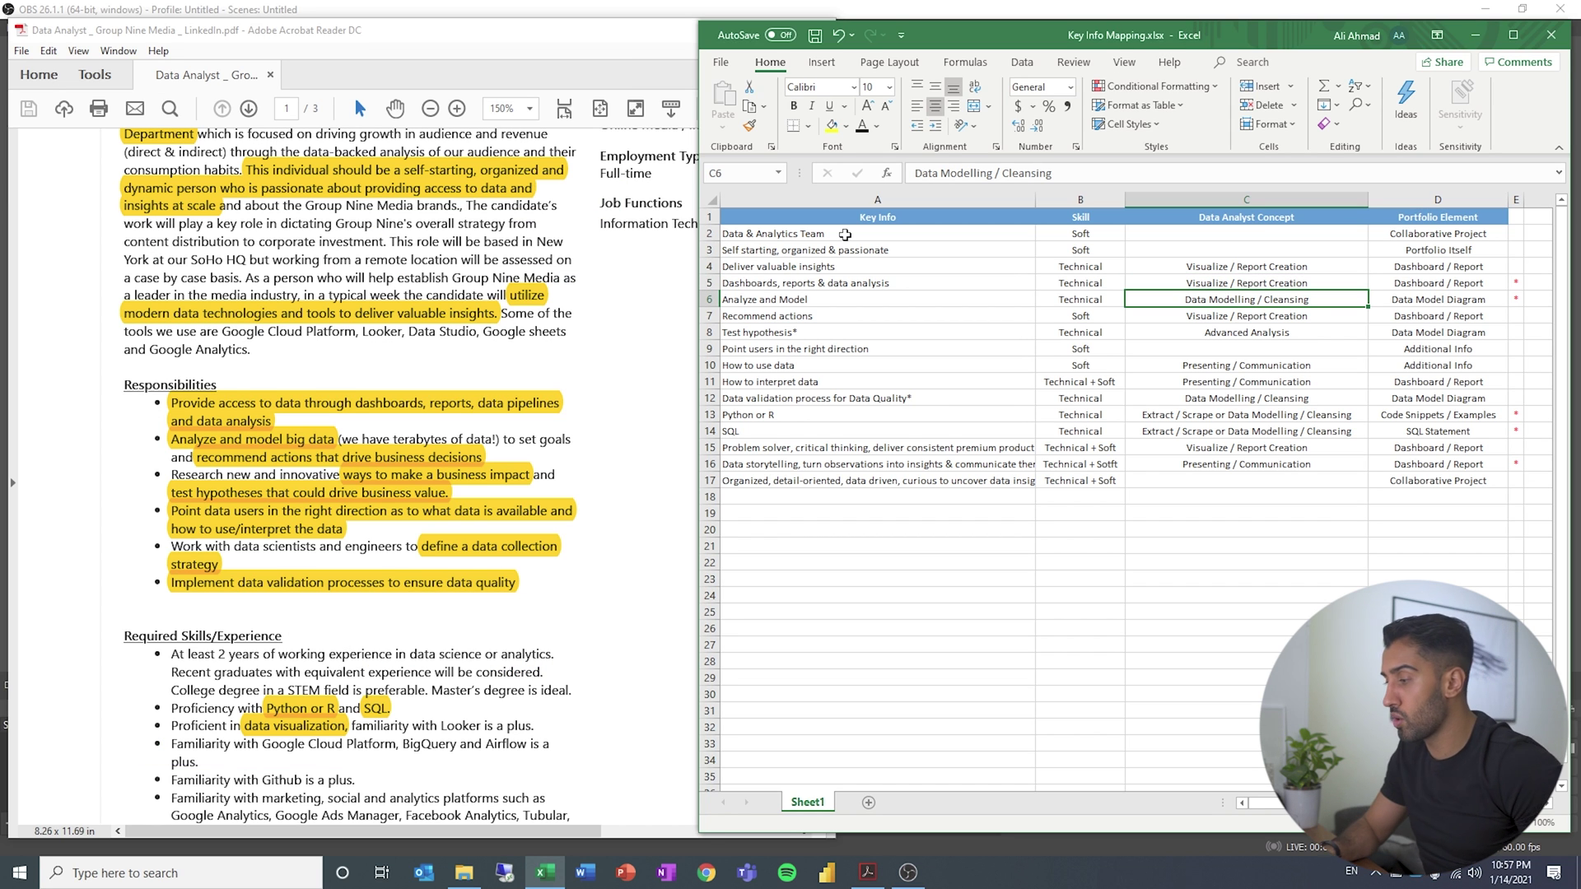
{"action": "key", "text": "Down"}
{"action": "key", "text": "Down"}
{"action": "key", "text": "Down"}
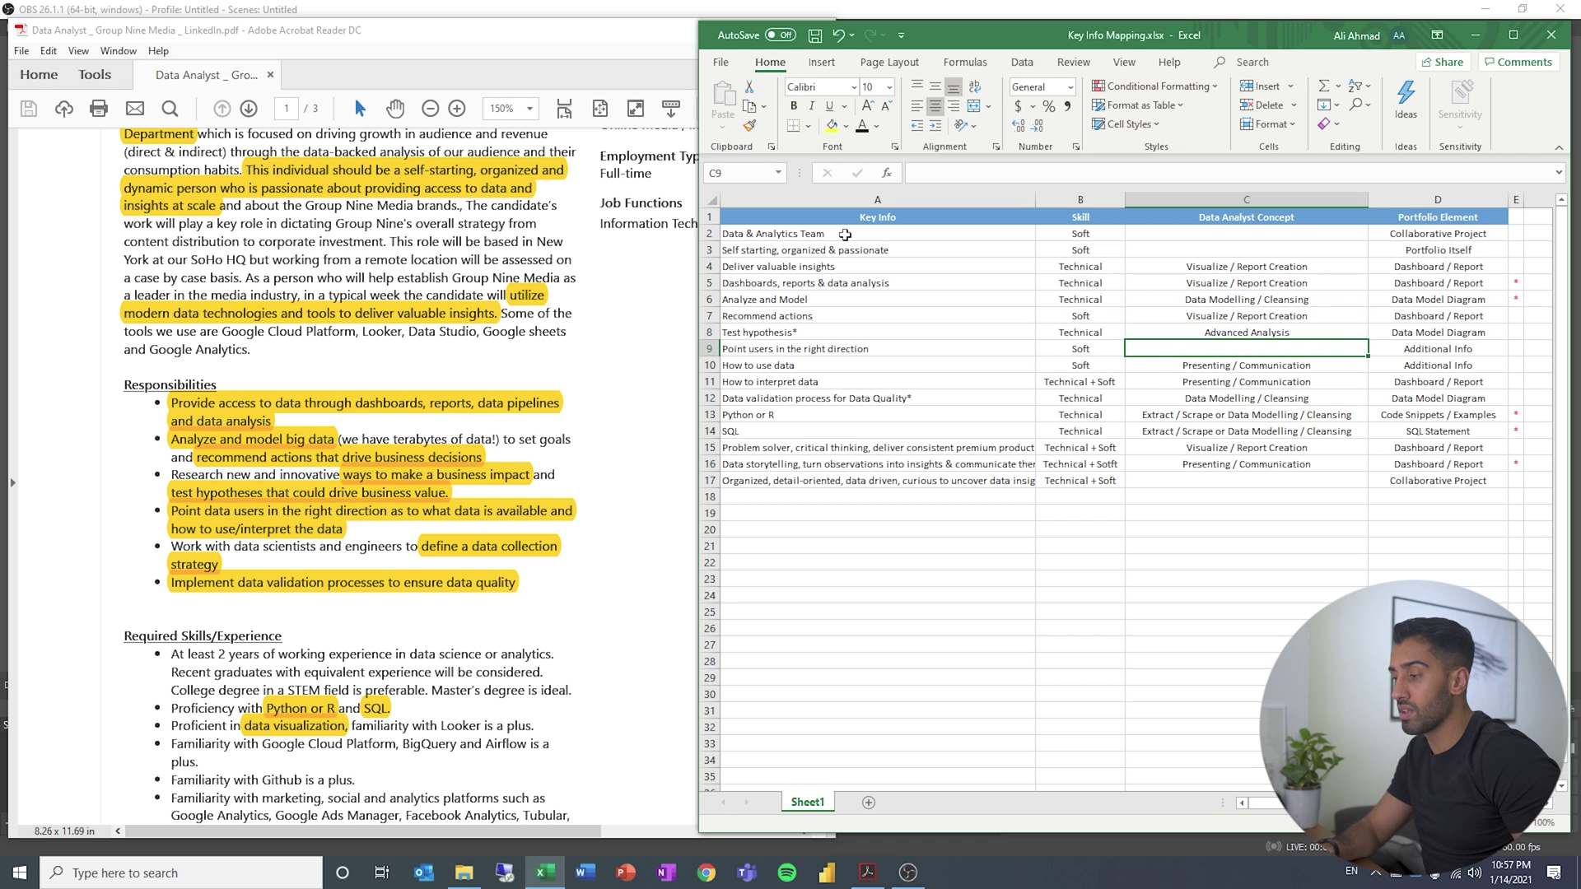
{"action": "key", "text": "Up"}
{"action": "key", "text": "Up"}
{"action": "key", "text": "Up"}
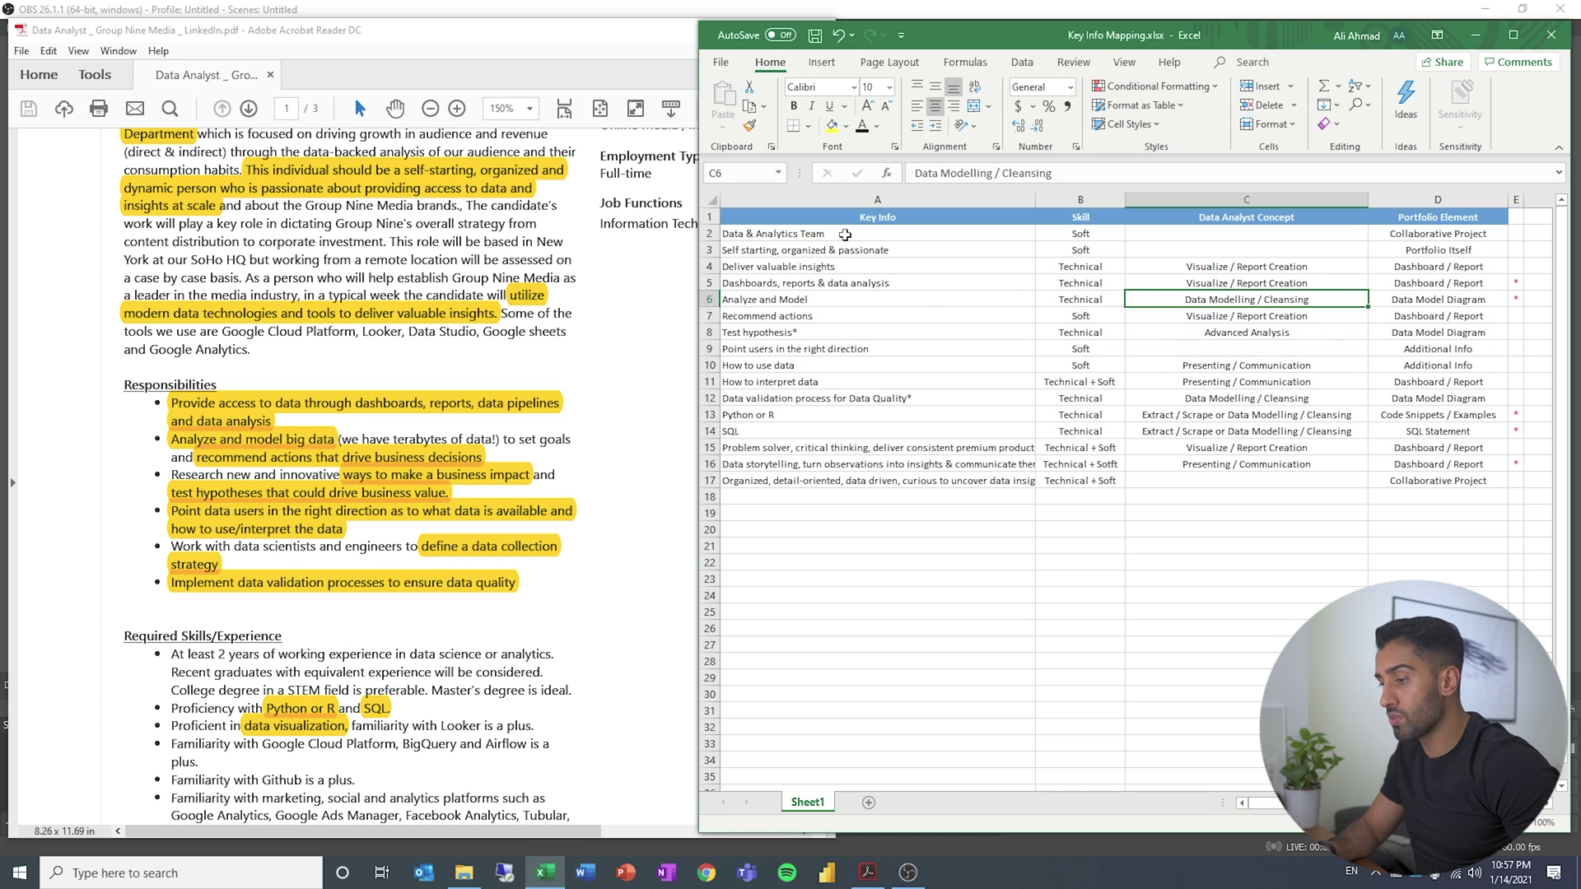
{"action": "key", "text": "Left"}
{"action": "key", "text": "Left"}
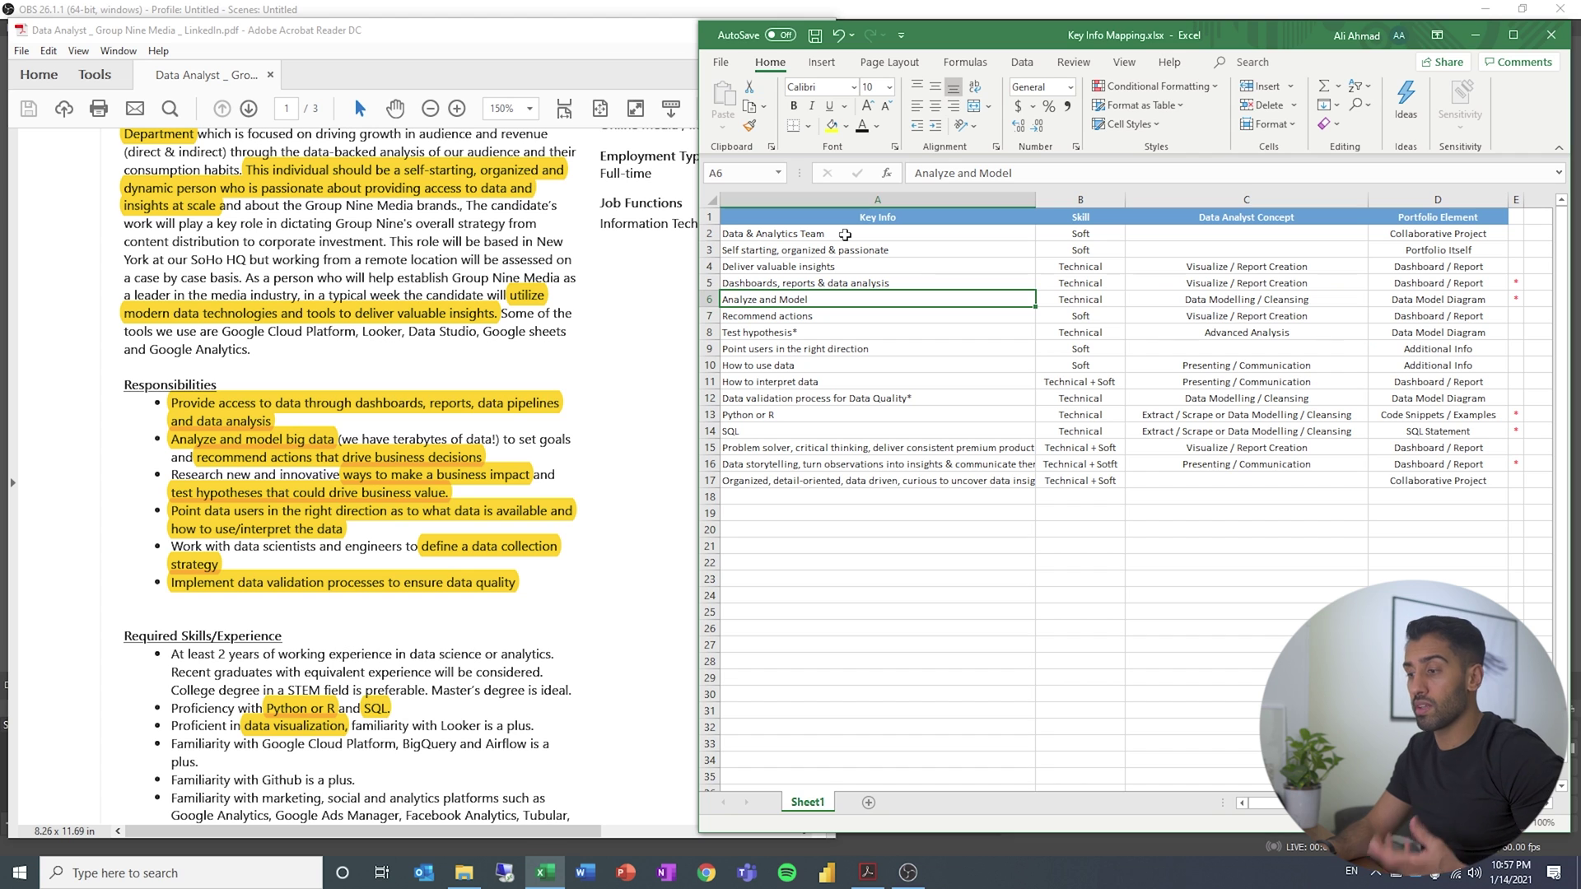
{"action": "key", "text": "Right"}
{"action": "key", "text": "Right"}
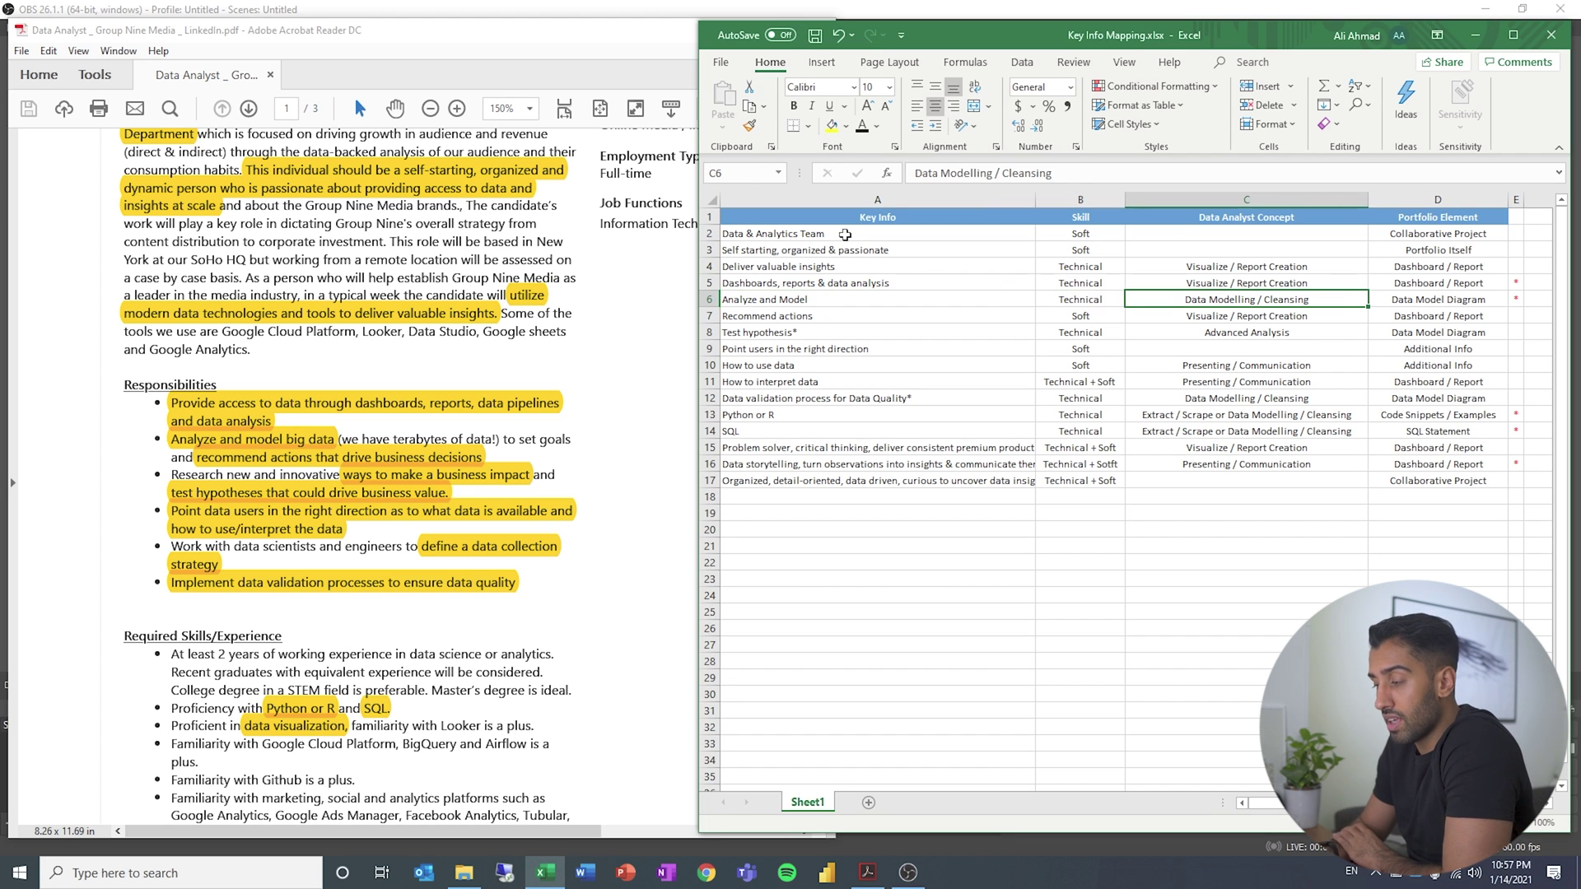
{"action": "key", "text": "Right"}
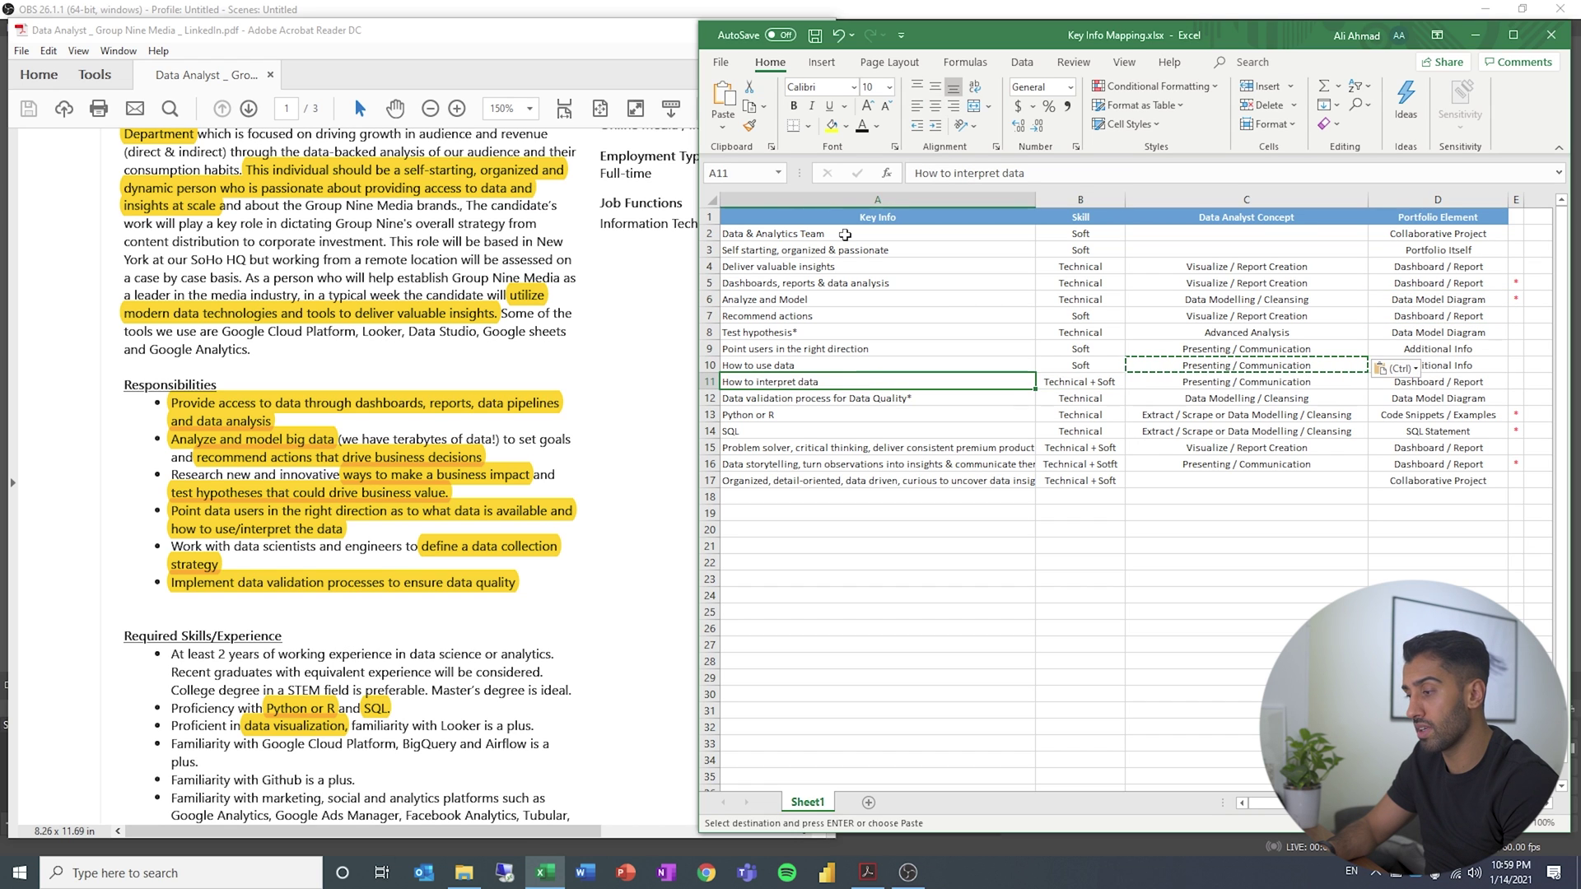
{"action": "key", "text": "Right"}
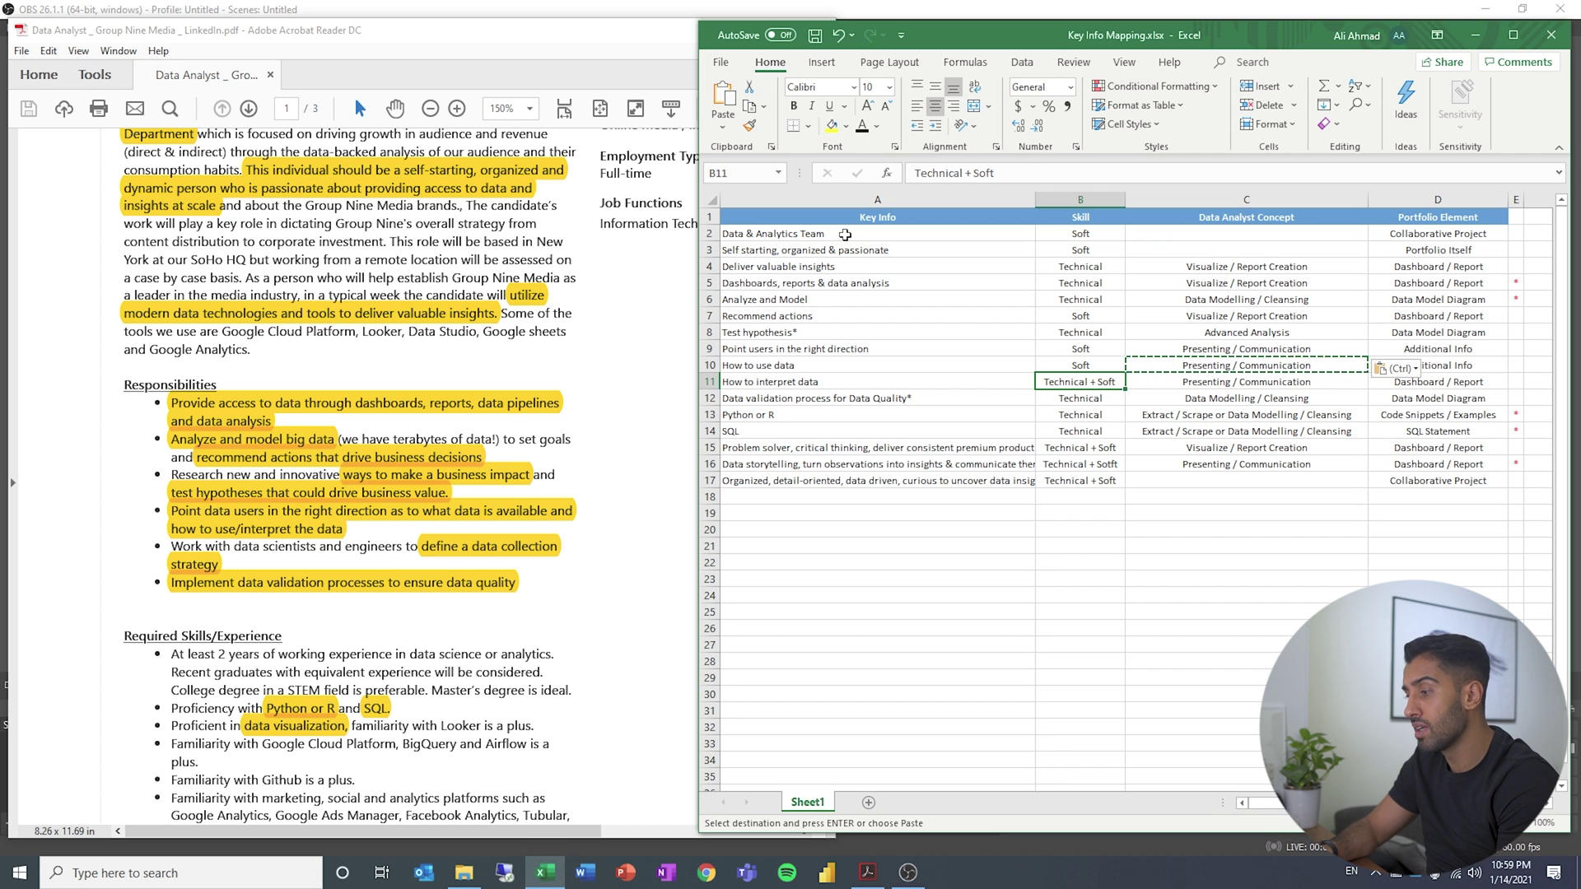
{"action": "key", "text": "Right"}
{"action": "key", "text": "Right"}
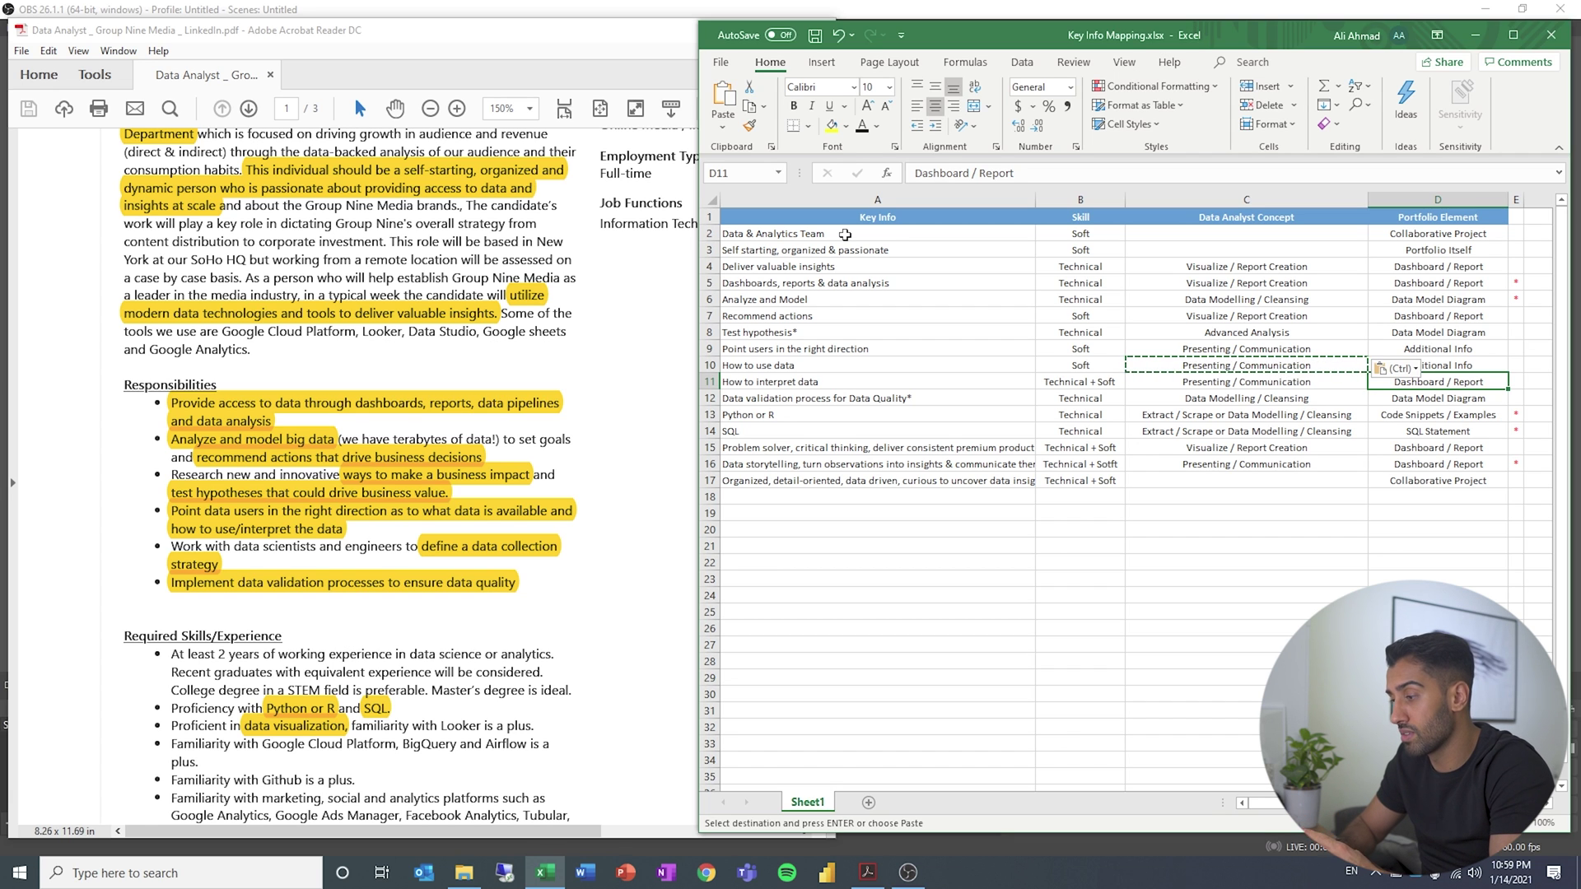
{"action": "key", "text": "Down"}
{"action": "key", "text": "Left"}
{"action": "key", "text": "Left"}
{"action": "key", "text": "Left"}
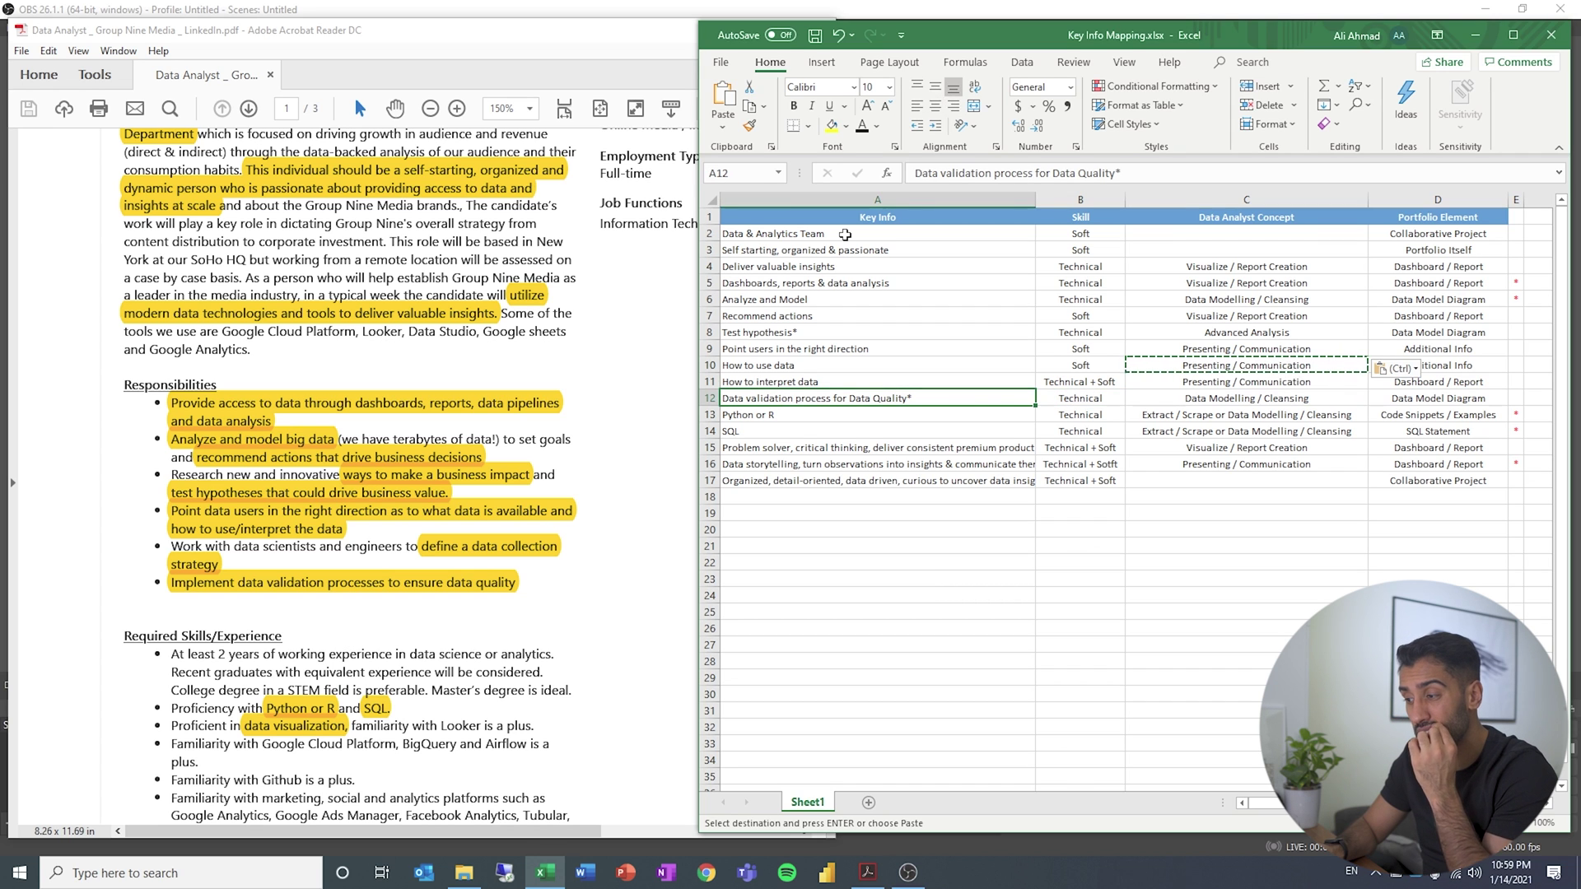
{"action": "key", "text": "Right"}
{"action": "key", "text": "Right"}
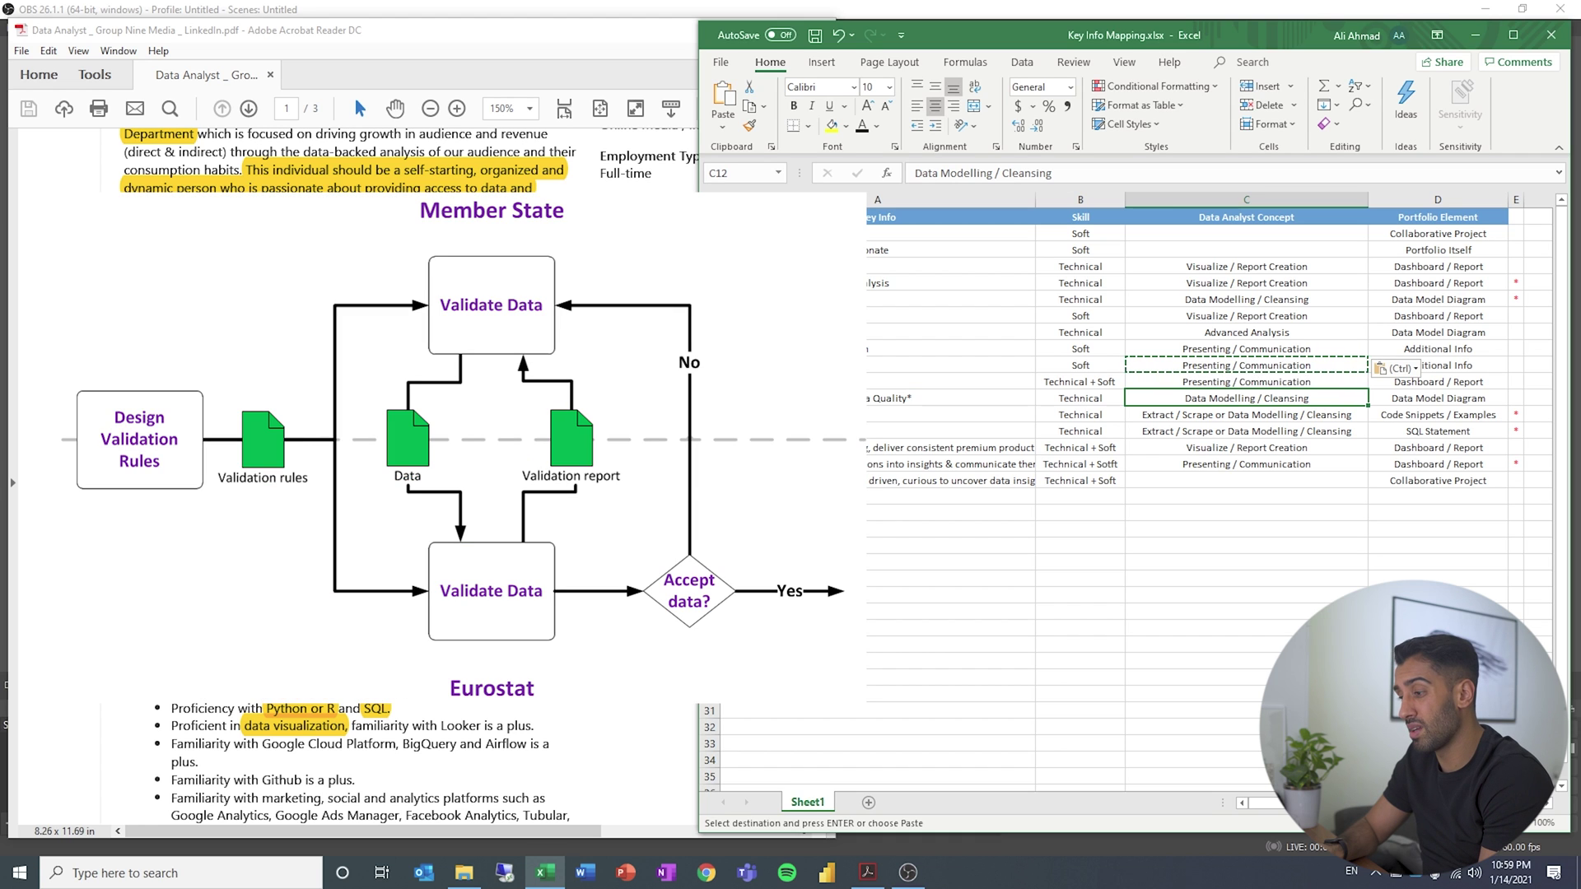
{"action": "key", "text": "Right"}
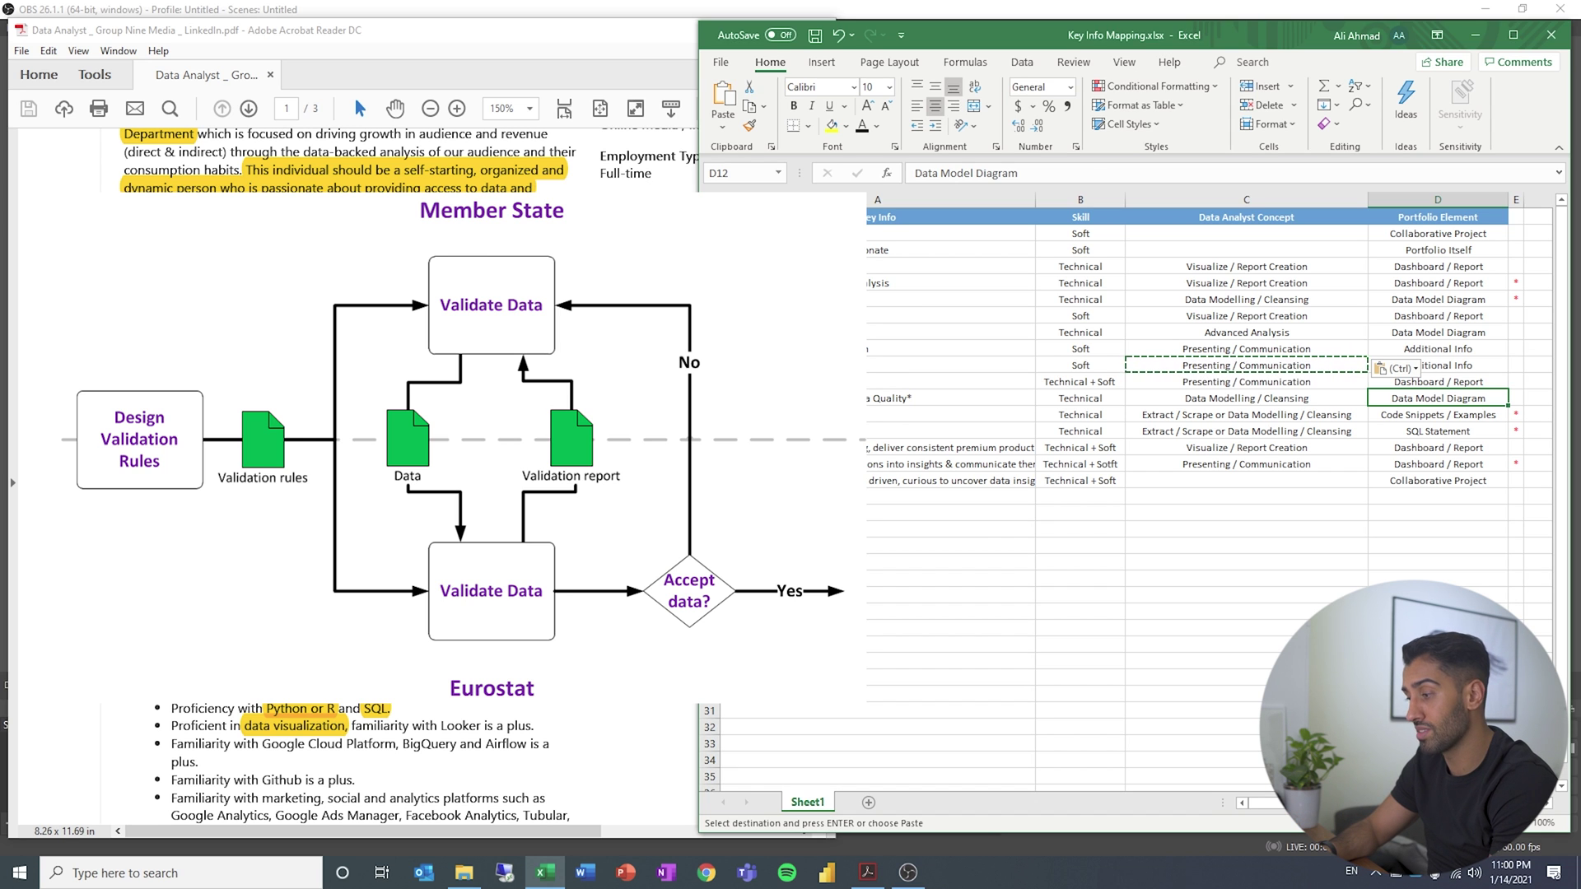
{"action": "left_click", "coordinate": [823, 414]}
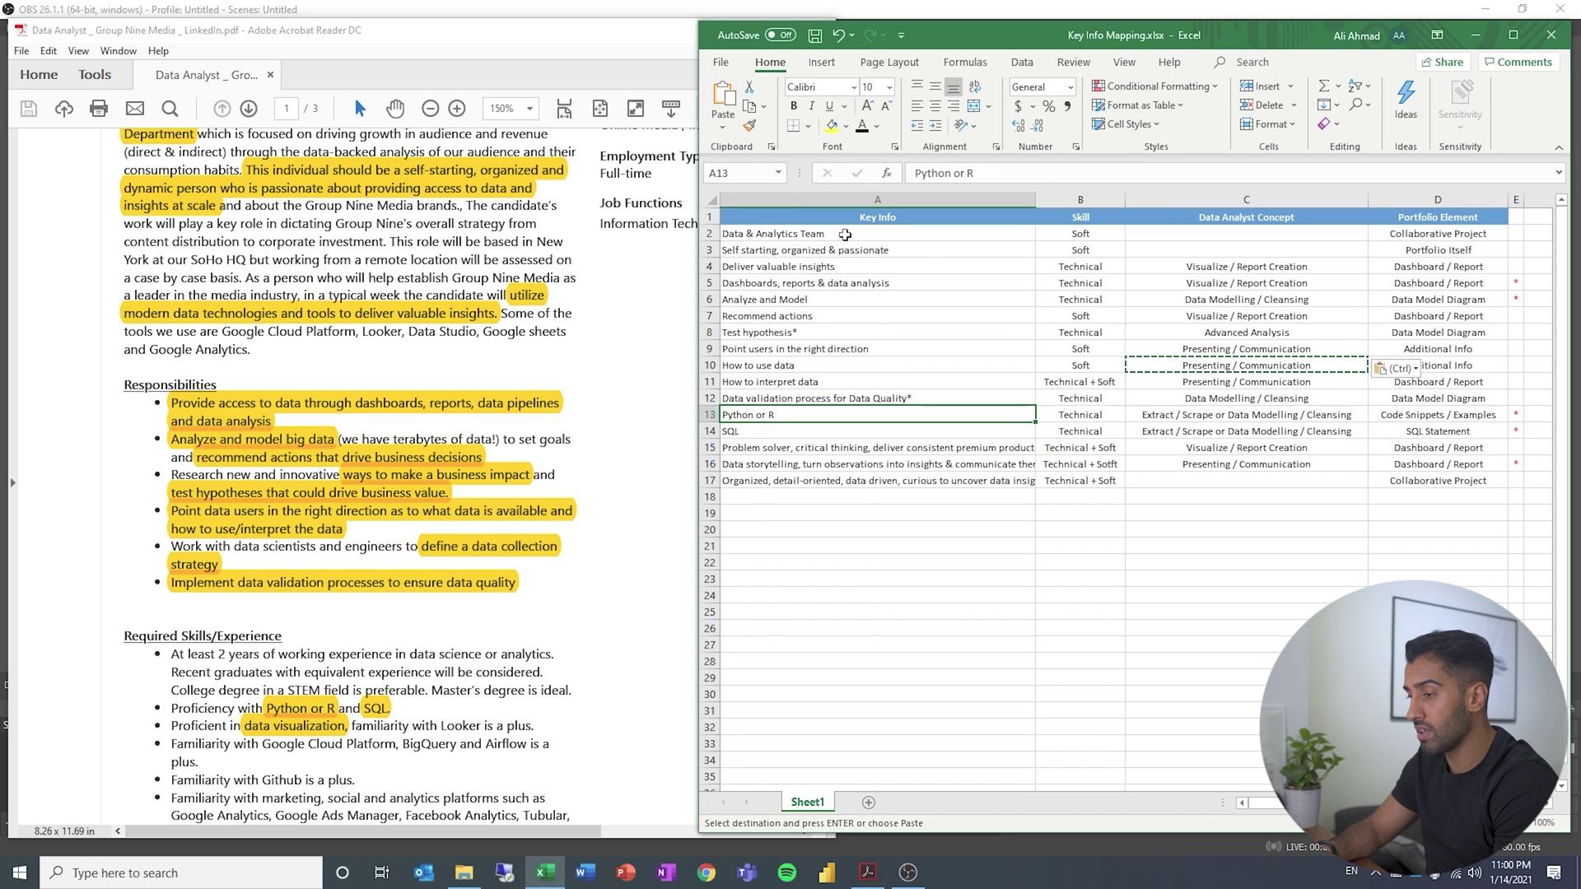
Arrow through the Python or R concept, Code Snippets / Examples and SQL Statement portfolio cells
{"action": "key", "text": "Right"}
{"action": "key", "text": "Right"}
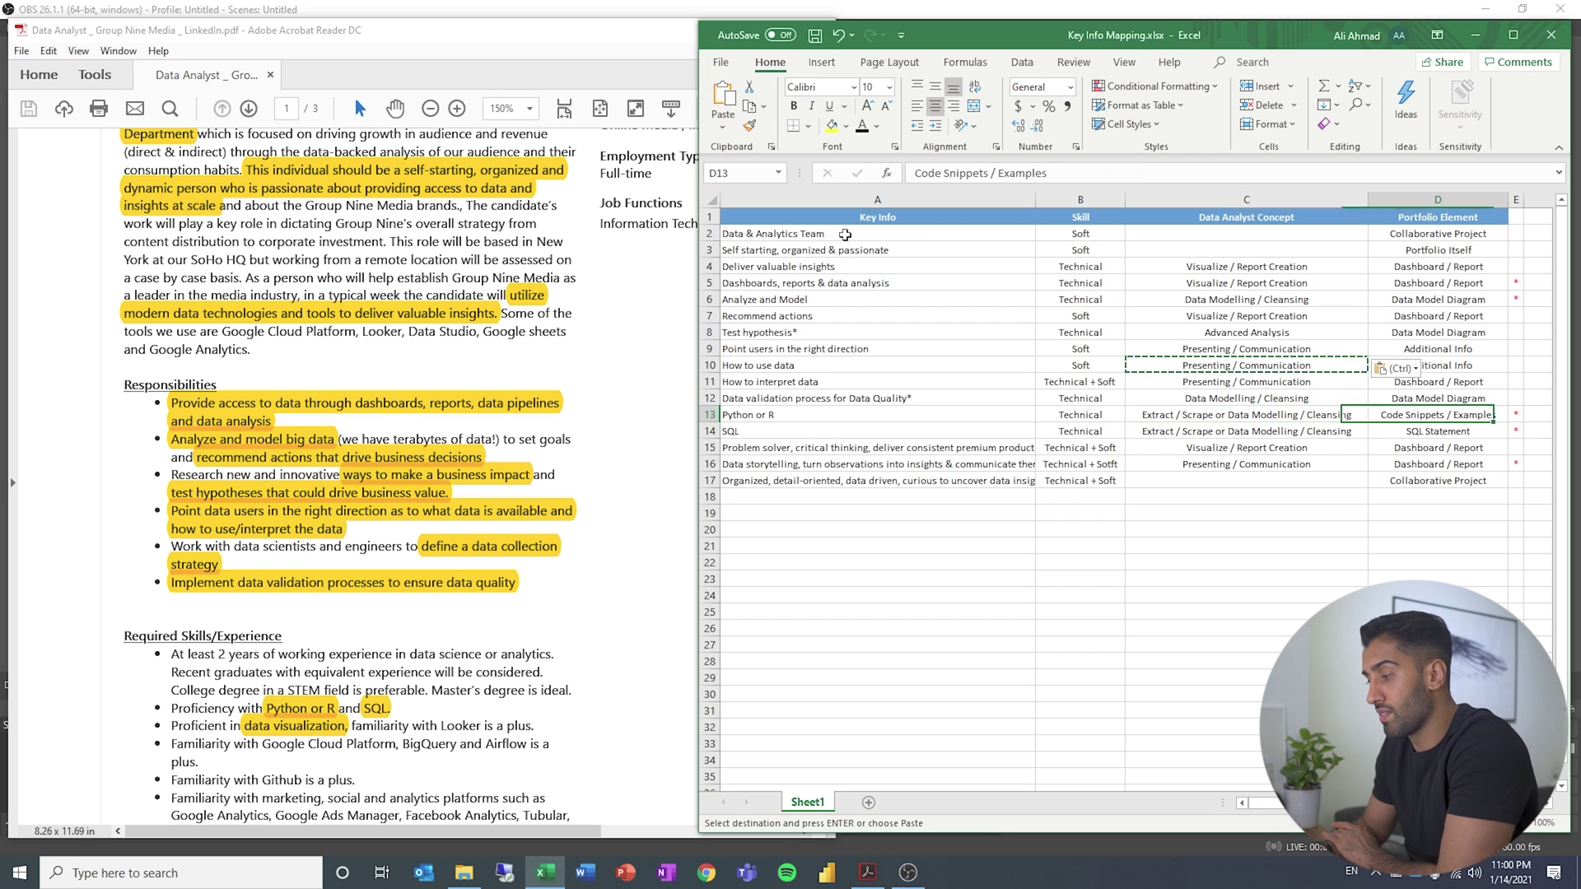
{"action": "key", "text": "Right"}
{"action": "key", "text": "Down"}
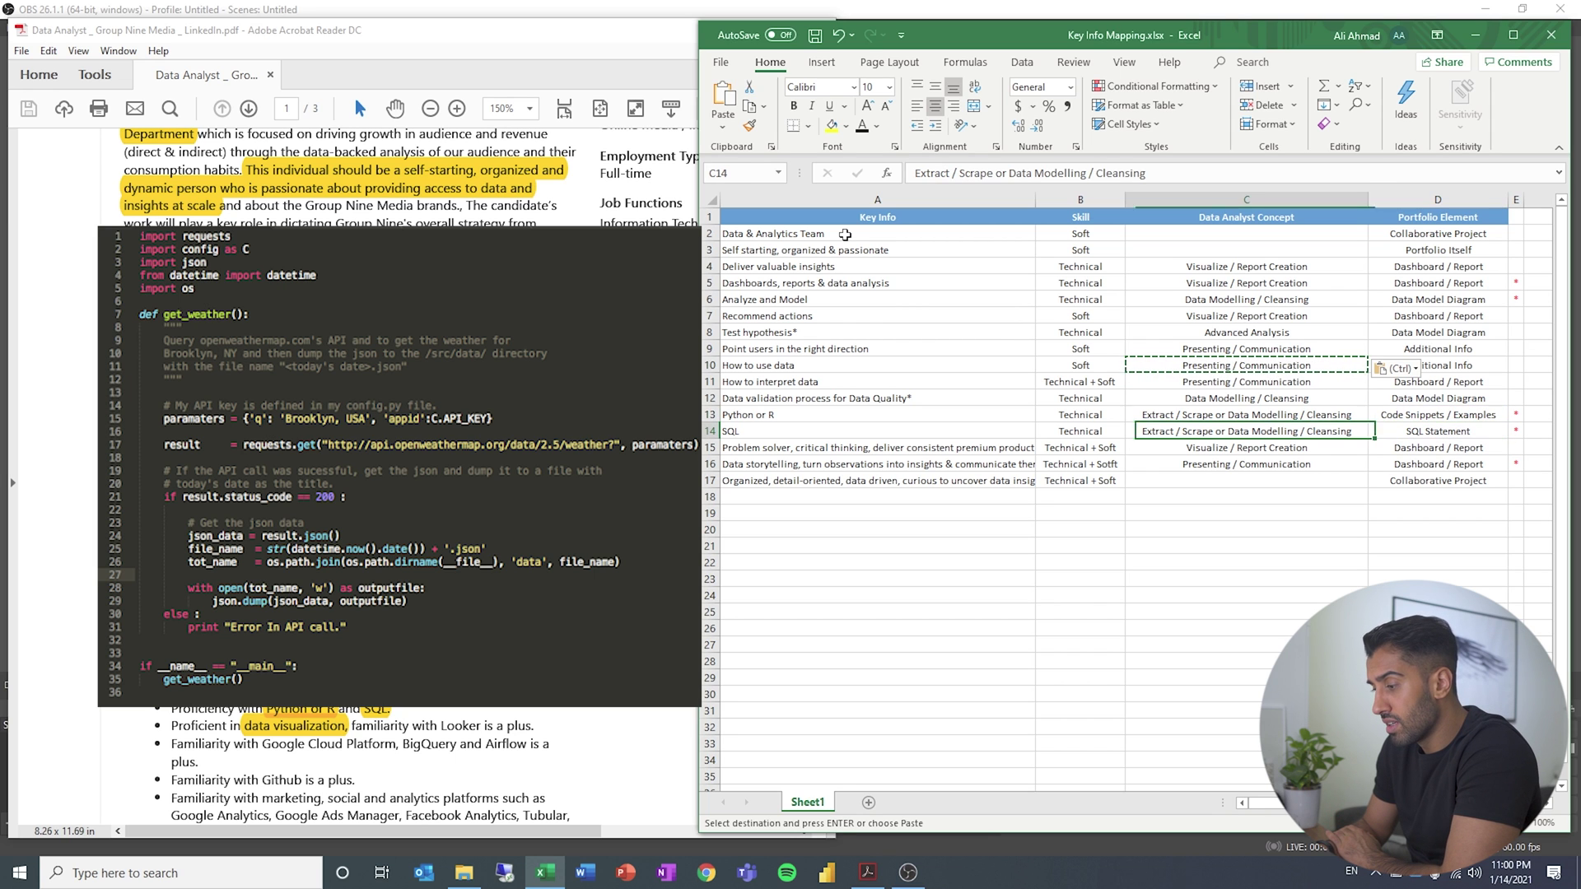
{"action": "key", "text": "Up"}
{"action": "key", "text": "Up"}
{"action": "key", "text": "Up"}
{"action": "key", "text": "Up"}
{"action": "key", "text": "Up"}
{"action": "key", "text": "Up"}
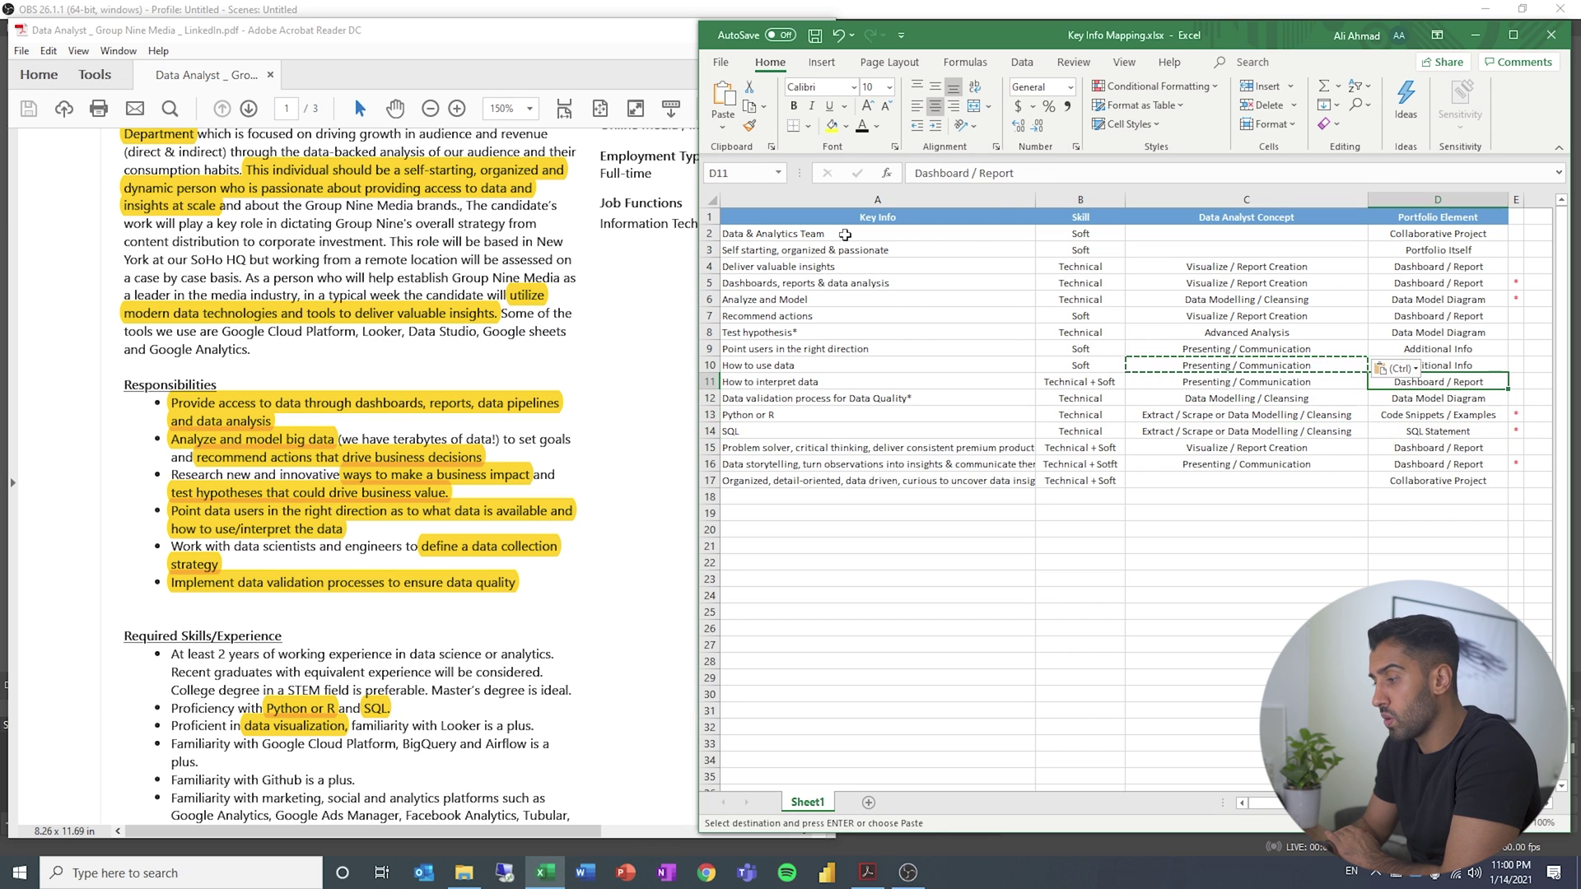
{"action": "key", "text": "Down"}
{"action": "key", "text": "Down"}
{"action": "key", "text": "Down"}
{"action": "key", "text": "Down"}
{"action": "key", "text": "Down"}
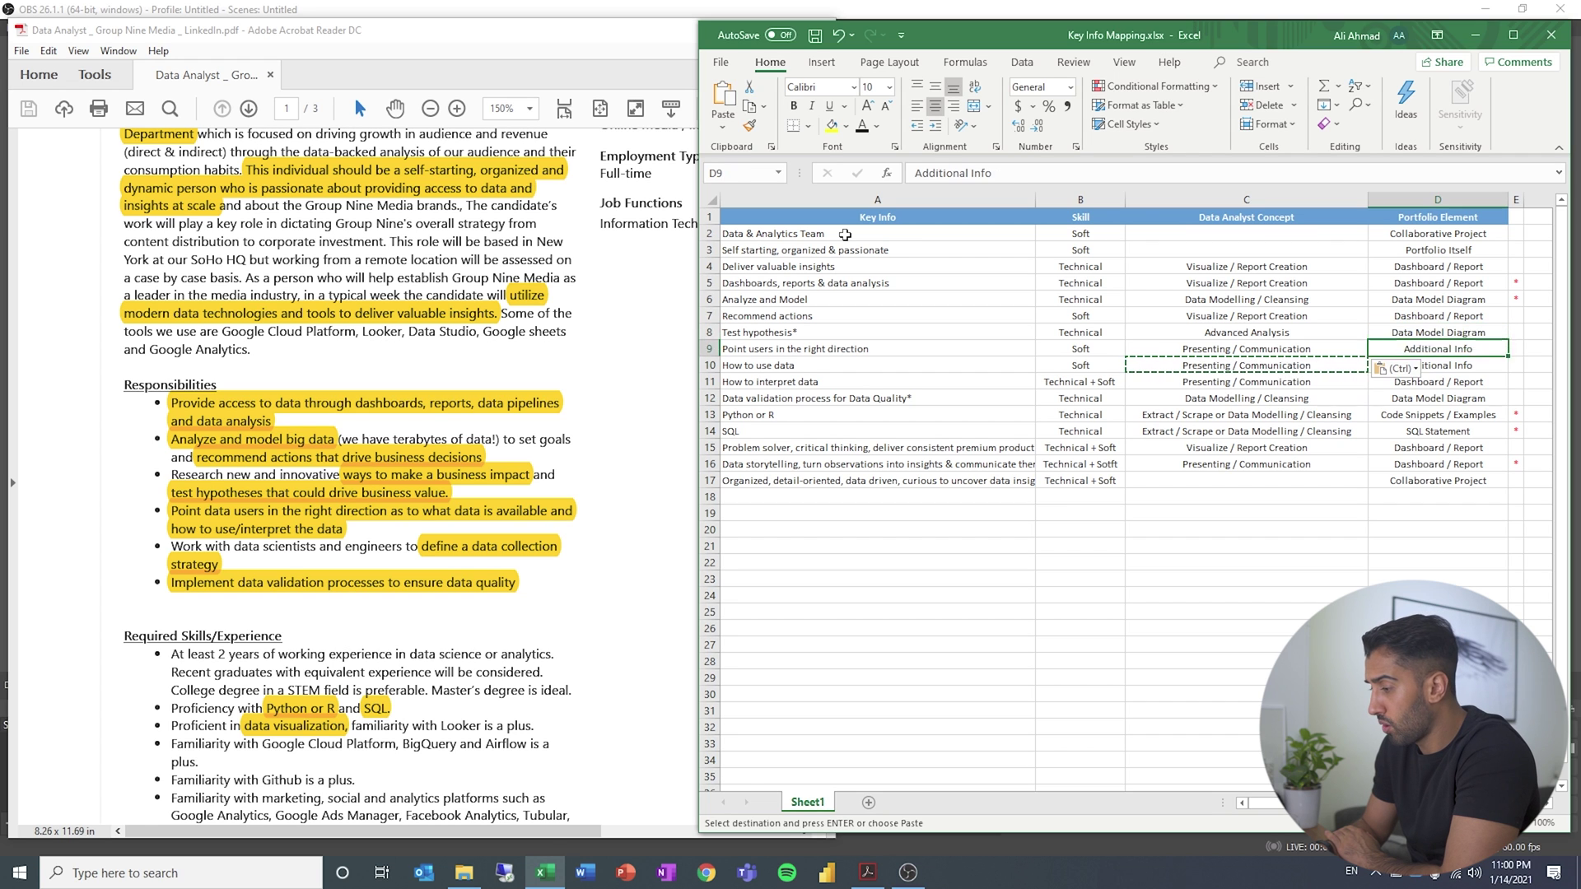
{"action": "key", "text": "Down"}
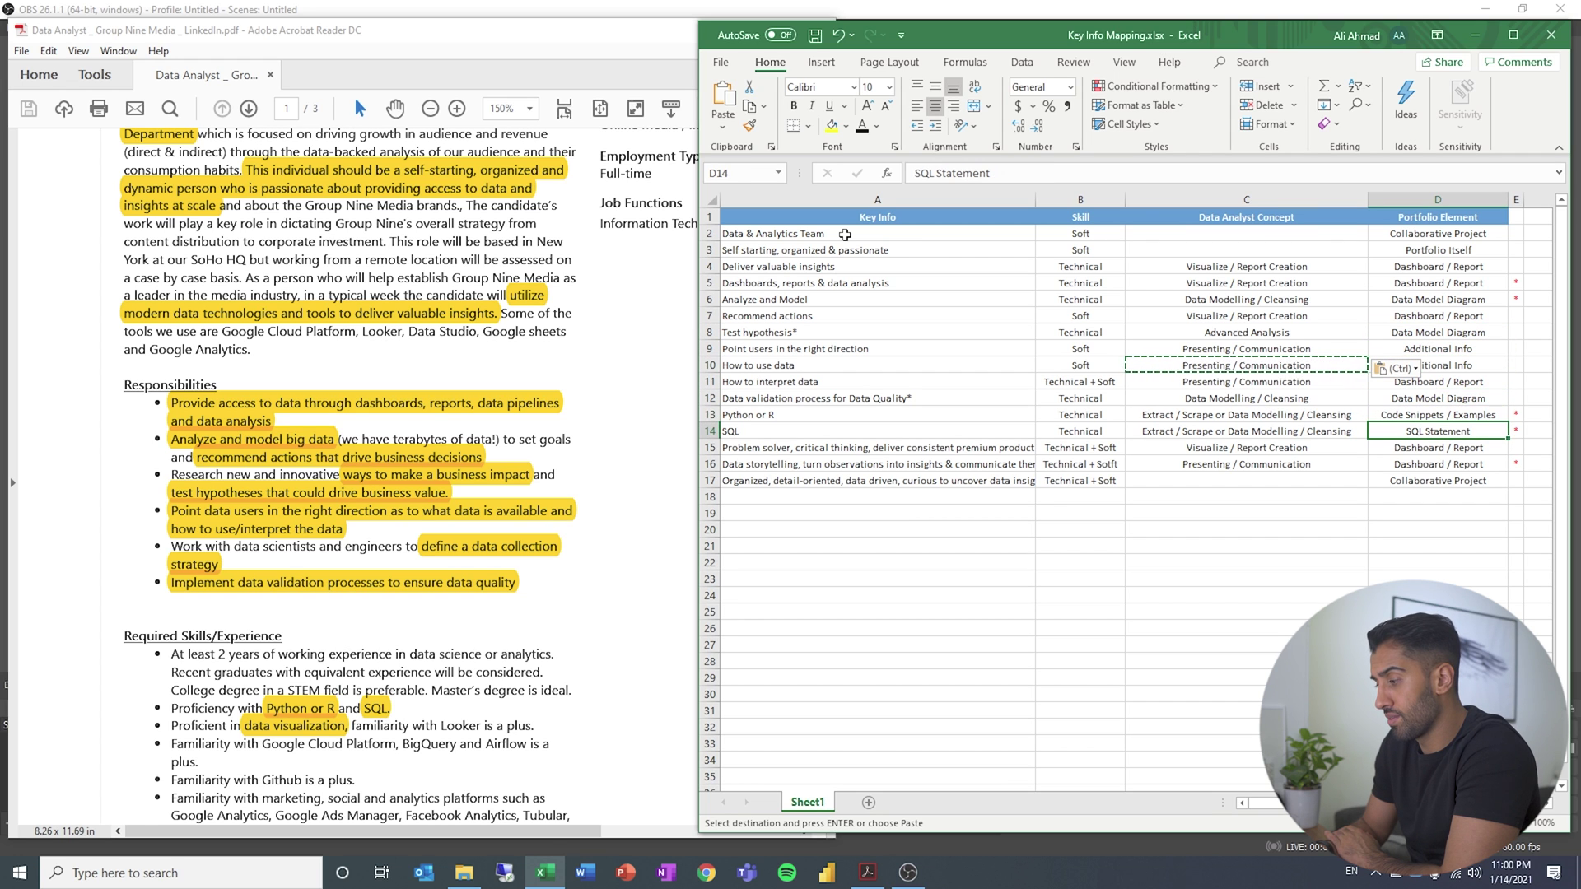
{"action": "key", "text": "Down"}
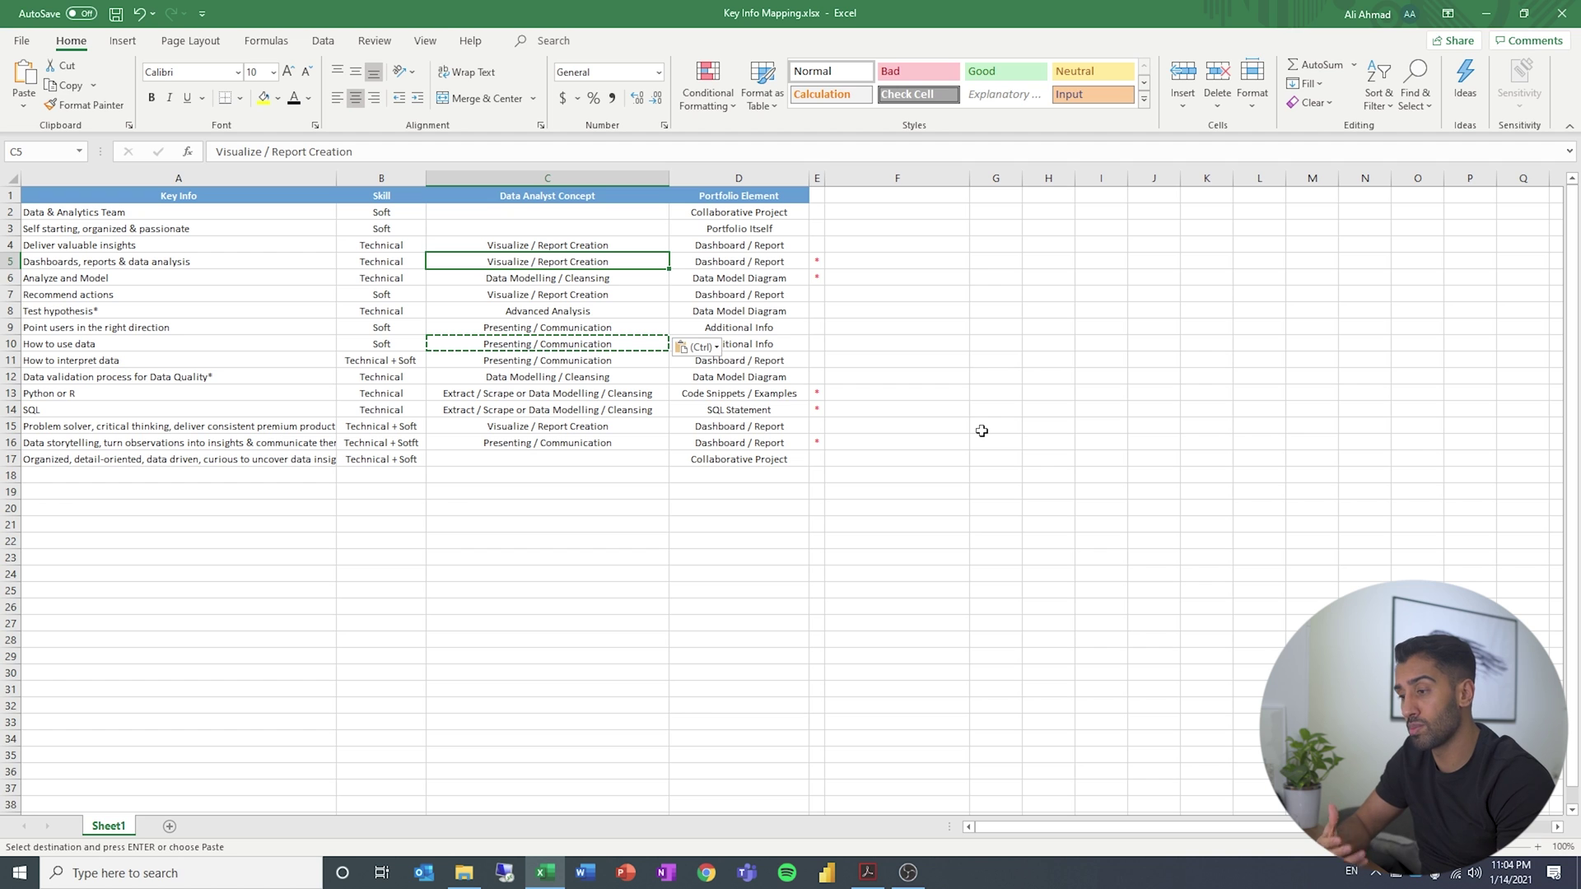
{"action": "key", "text": "Right"}
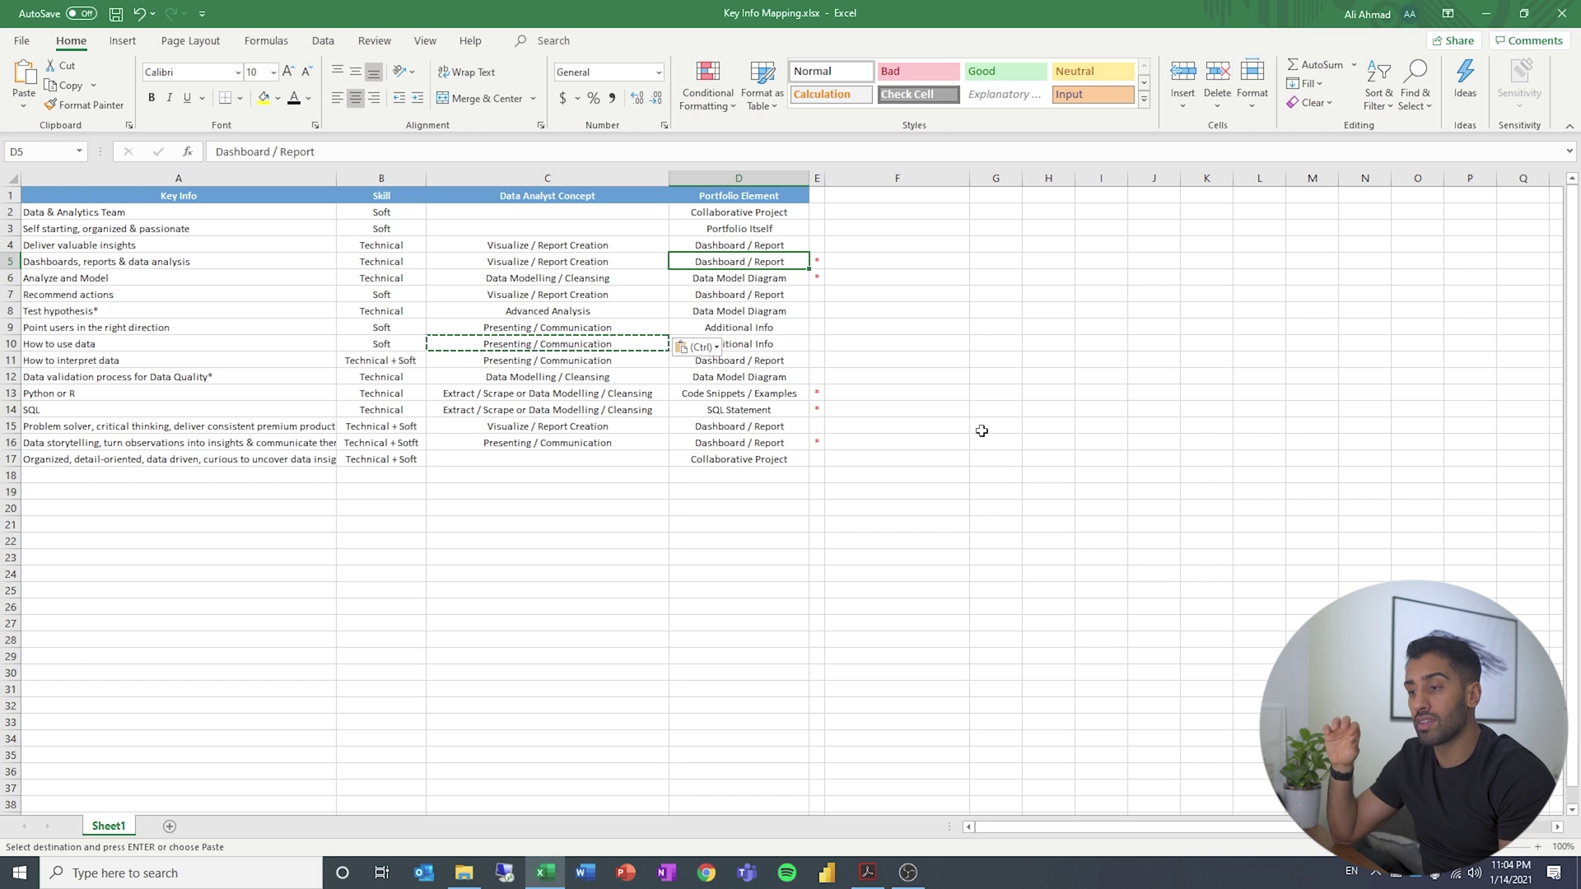
{"action": "key", "text": "Down"}
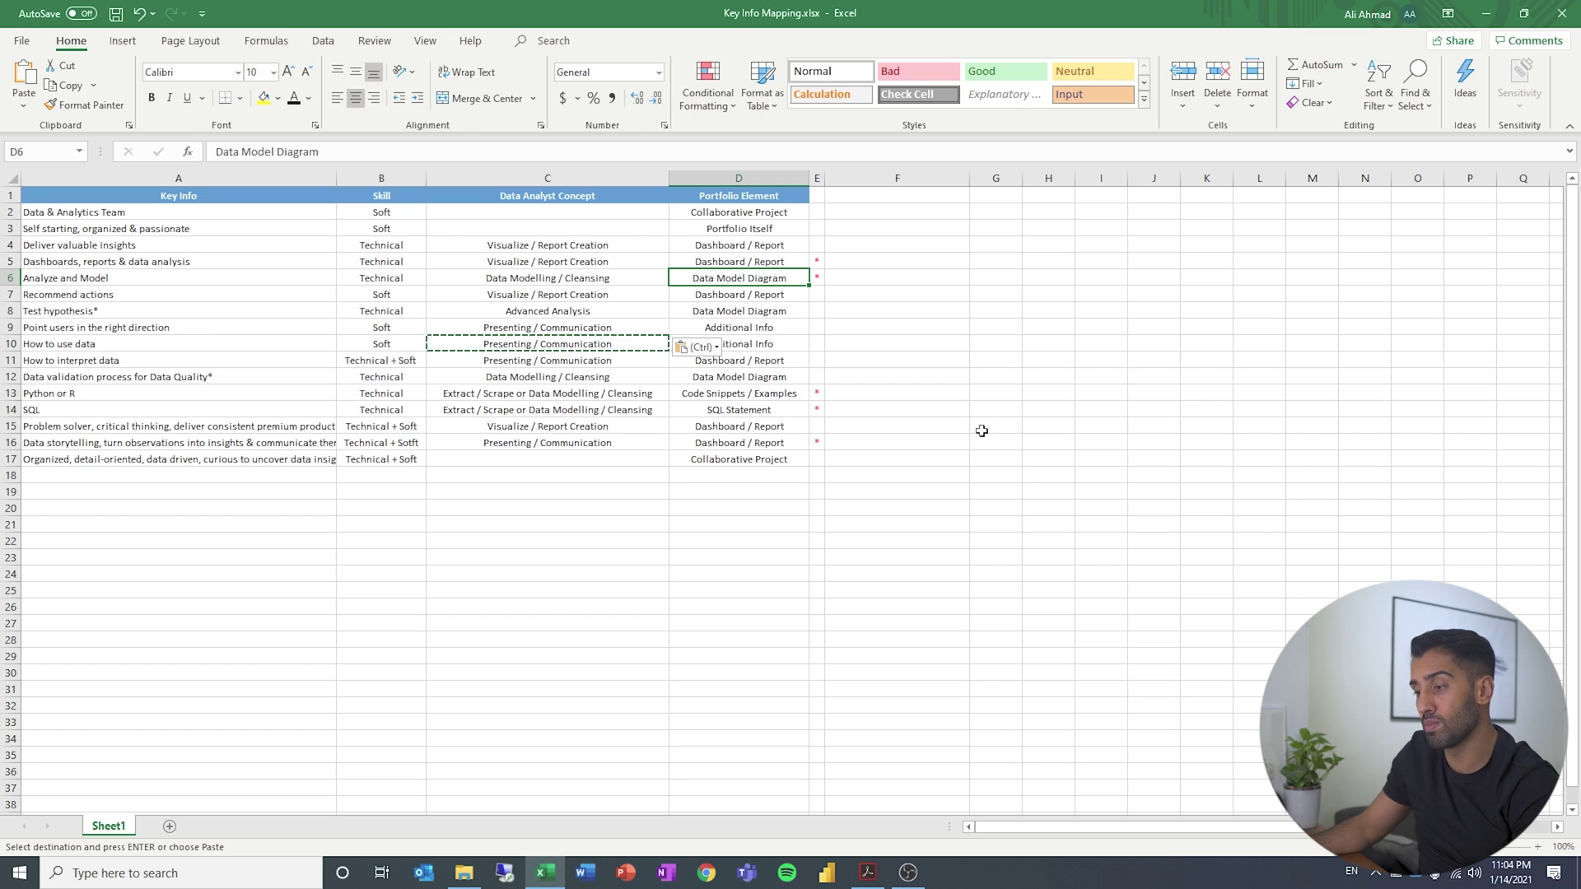
{"action": "left_click", "coordinate": [798, 393]}
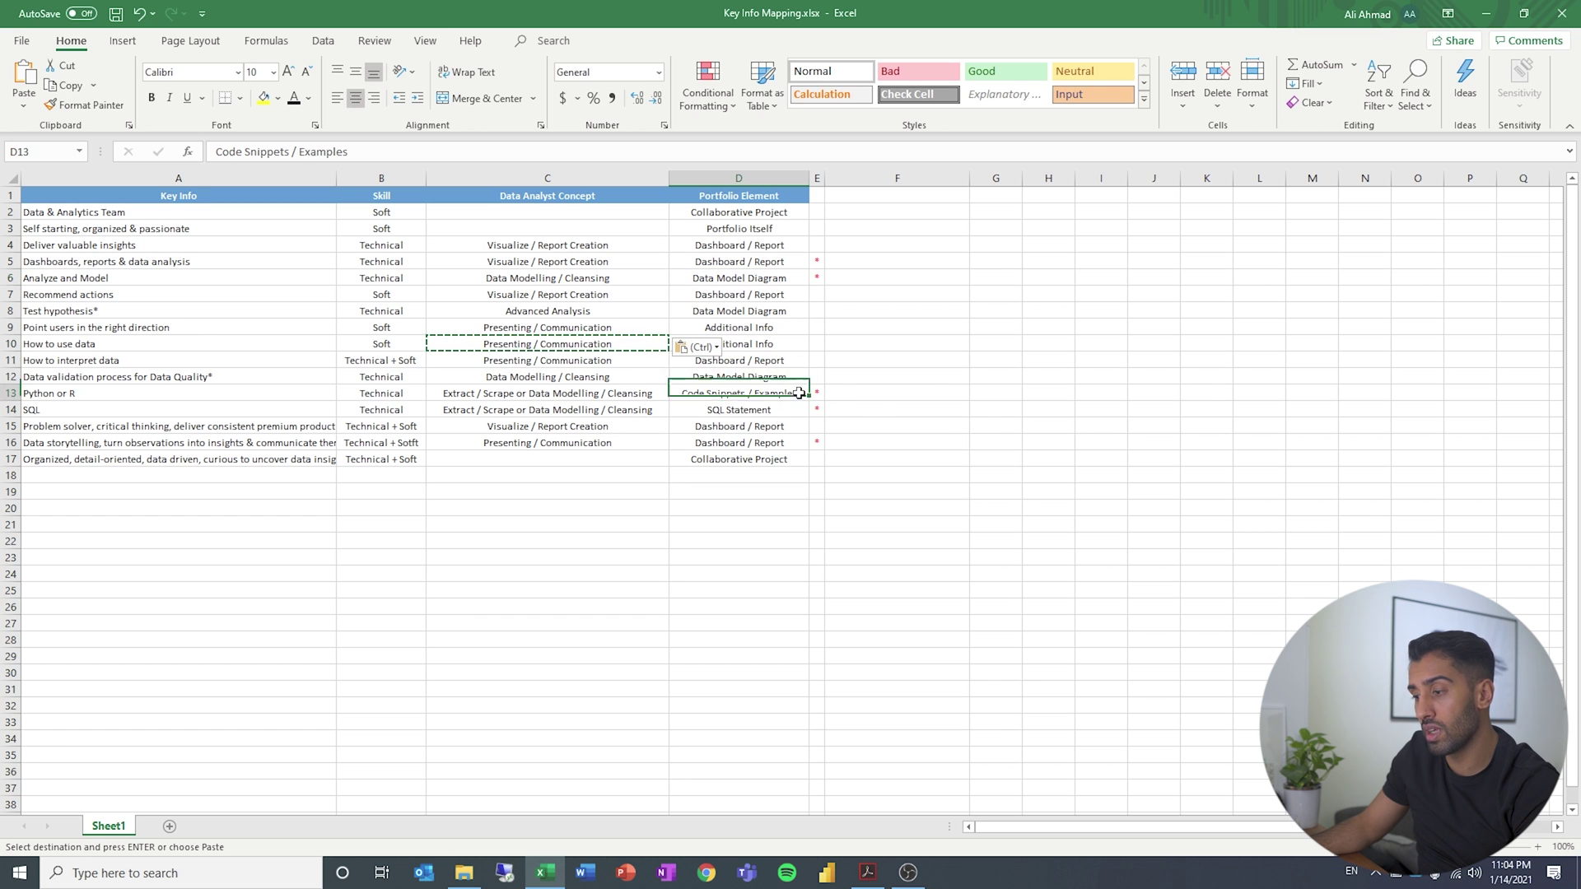
{"action": "left_click_drag", "start_coordinate": [799, 392], "coordinate": [792, 402]}
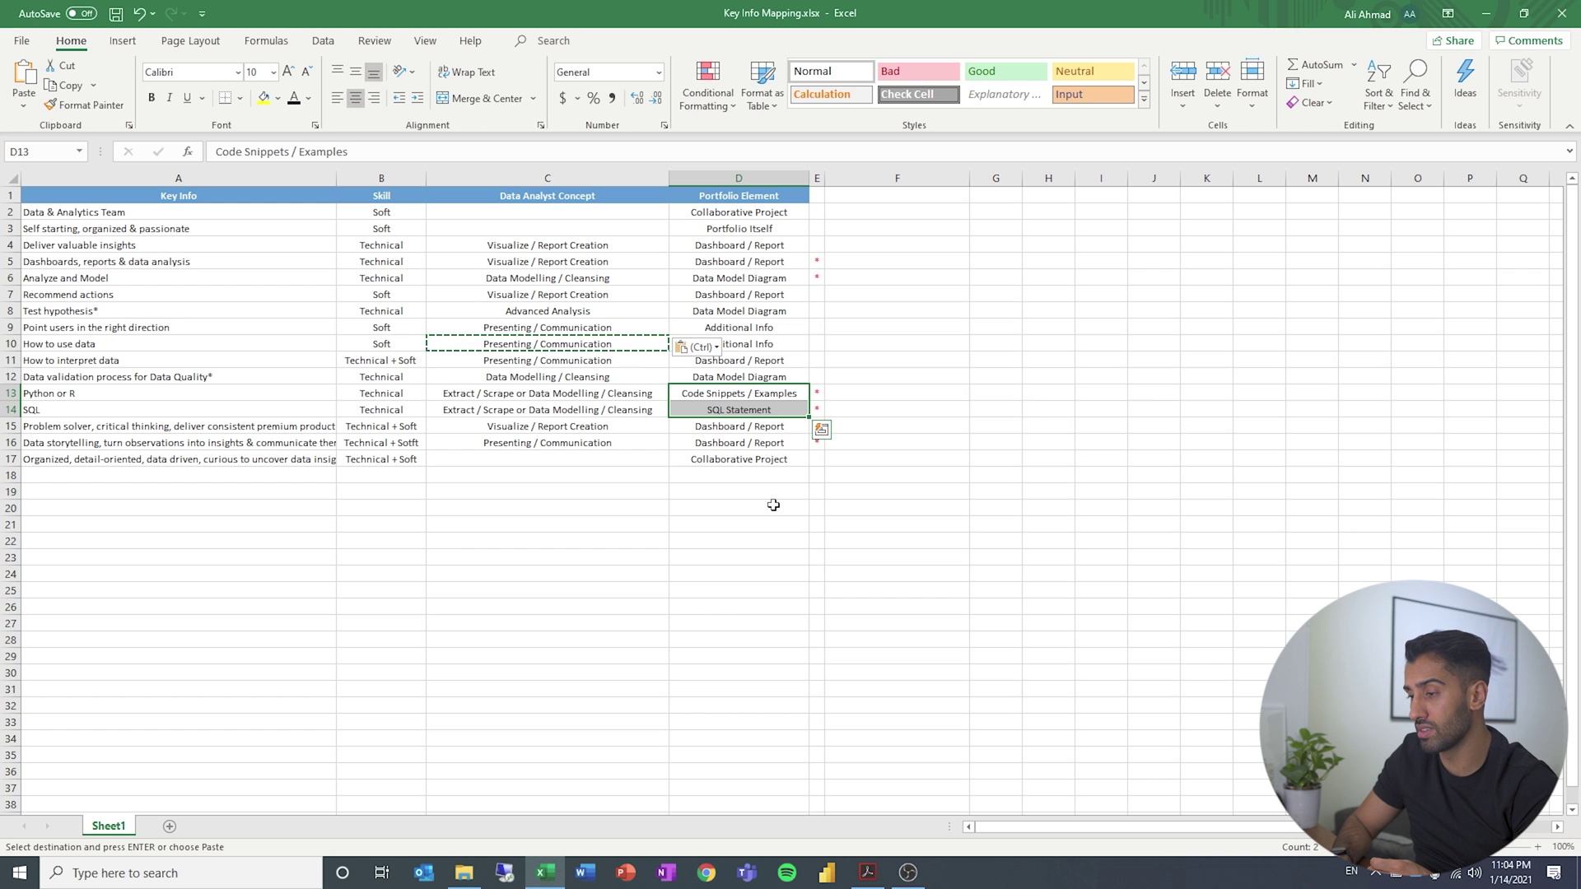
{"action": "key", "text": "Left"}
{"action": "key", "text": "Right"}
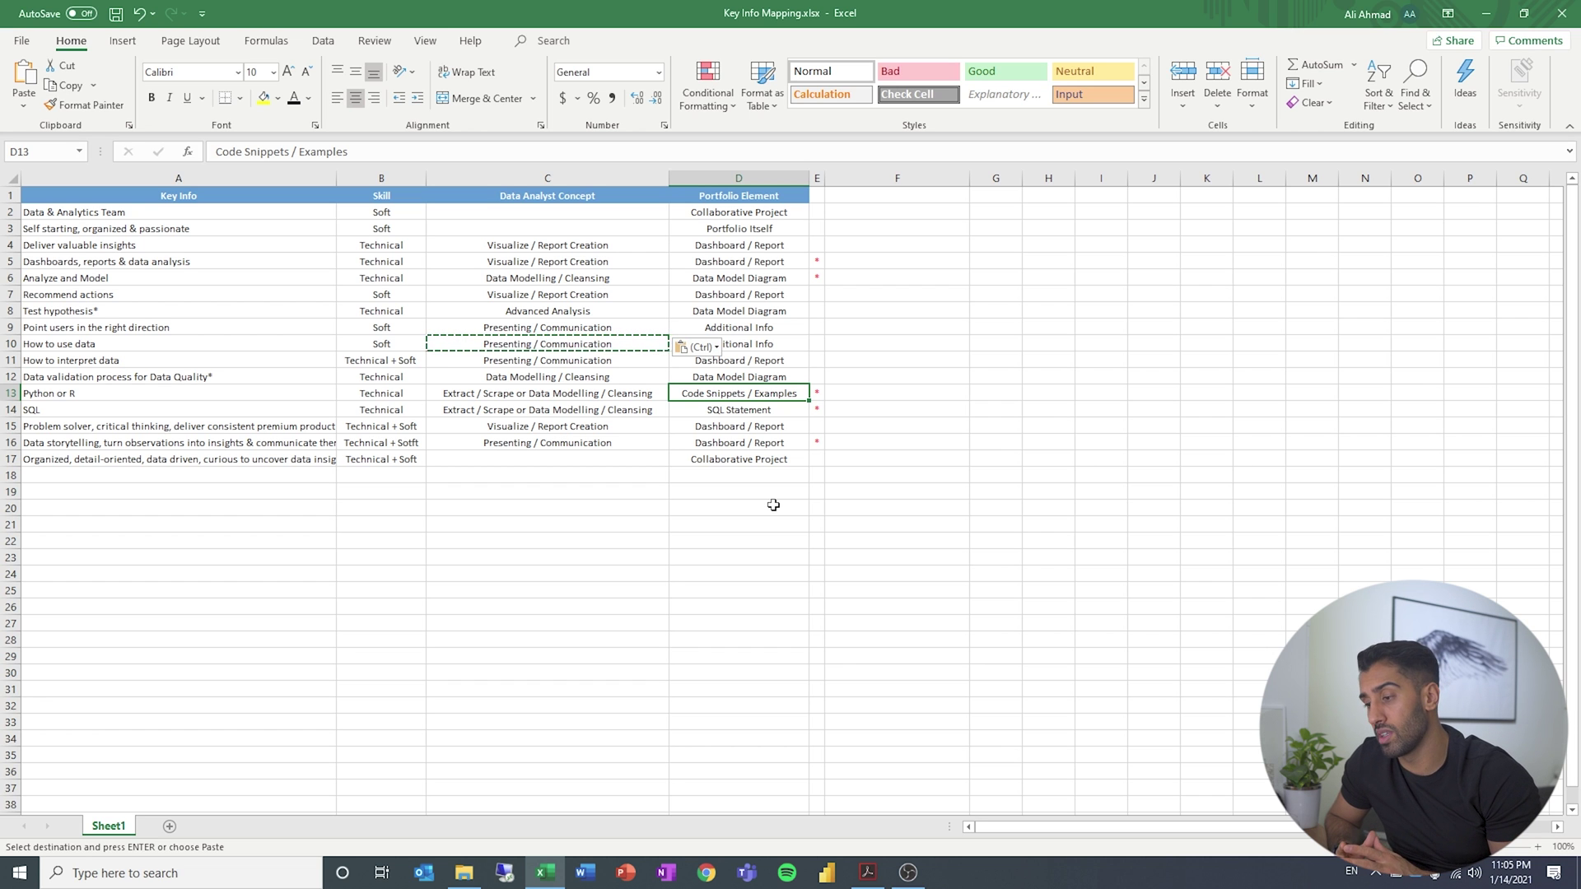
{"action": "key", "text": "Down"}
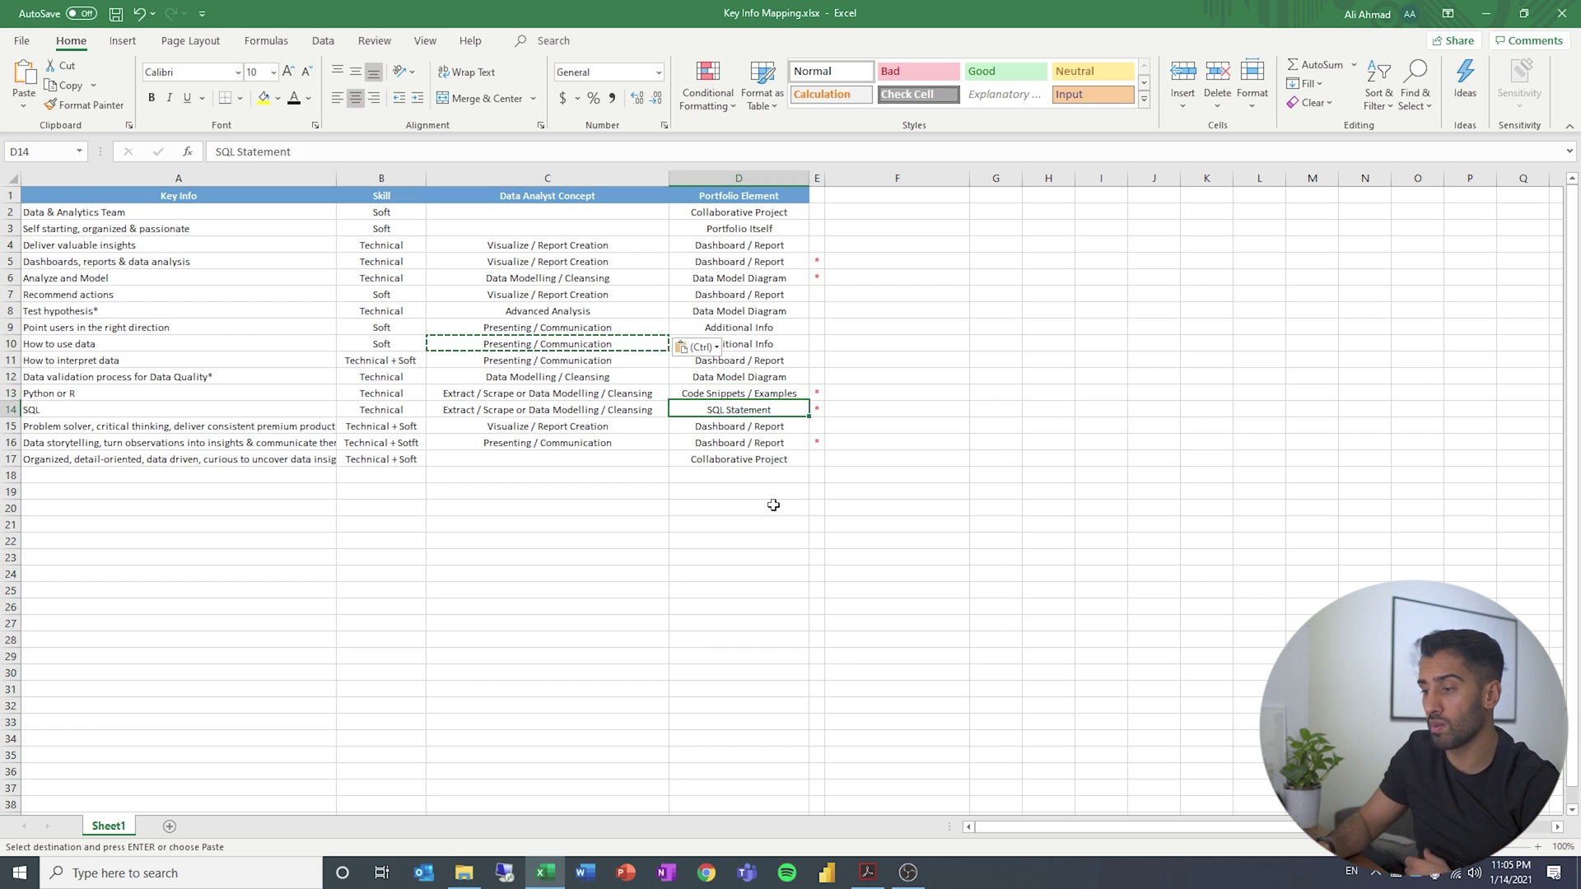
{"action": "key", "text": "Up"}
{"action": "key", "text": "Up"}
{"action": "key", "text": "Up"}
{"action": "key", "text": "Up"}
{"action": "key", "text": "Up"}
{"action": "key", "text": "Up"}
{"action": "key", "text": "Up"}
{"action": "key", "text": "Up"}
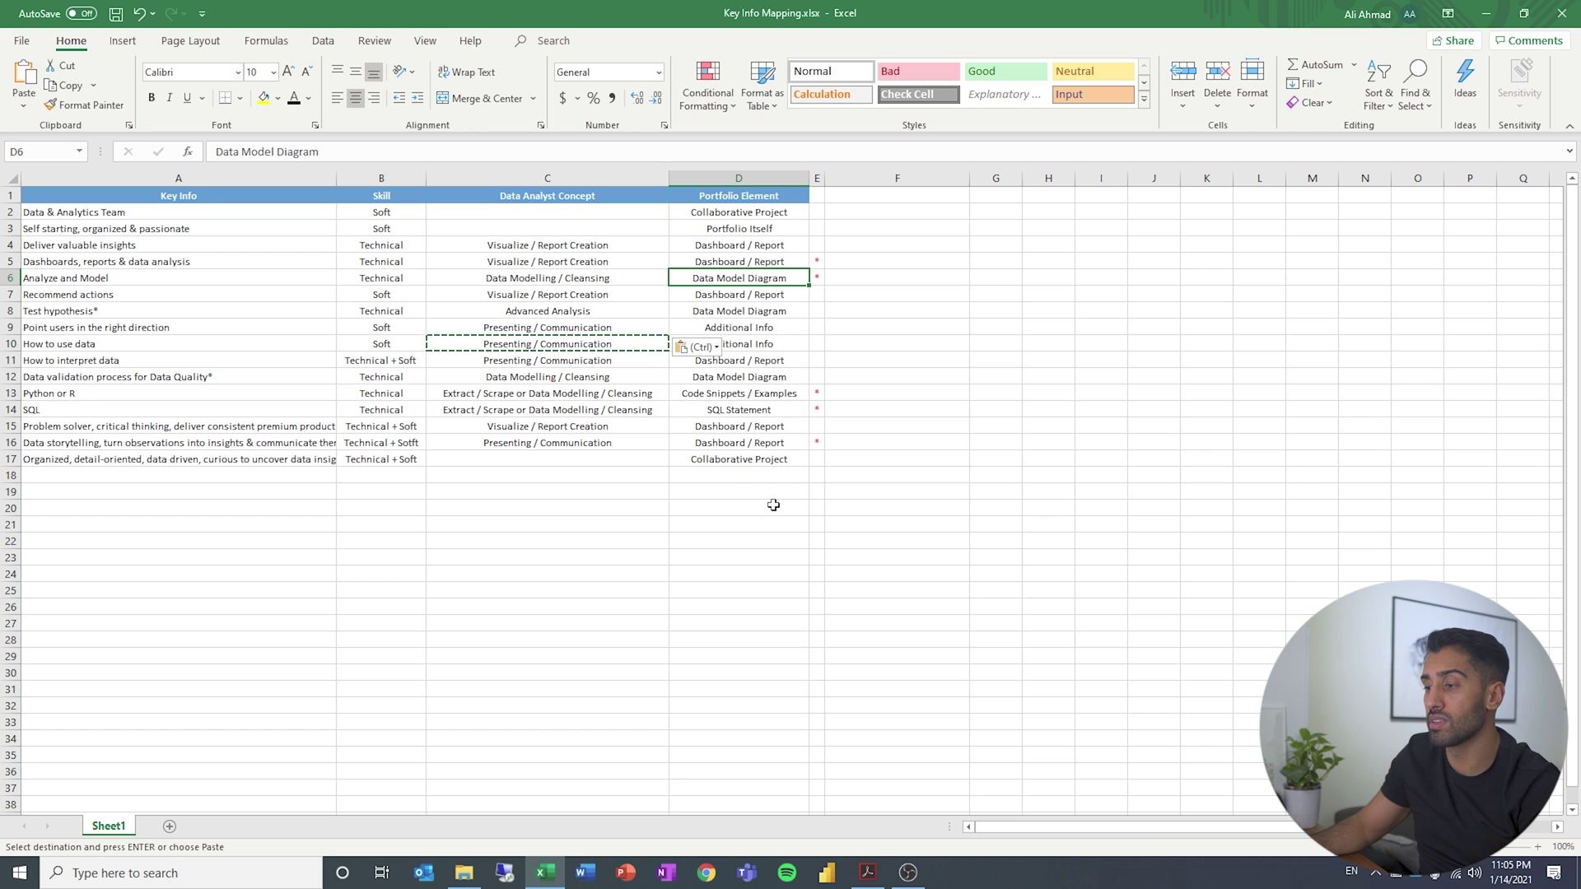
{"action": "left_click_drag", "start_coordinate": [774, 261], "coordinate": [774, 278]}
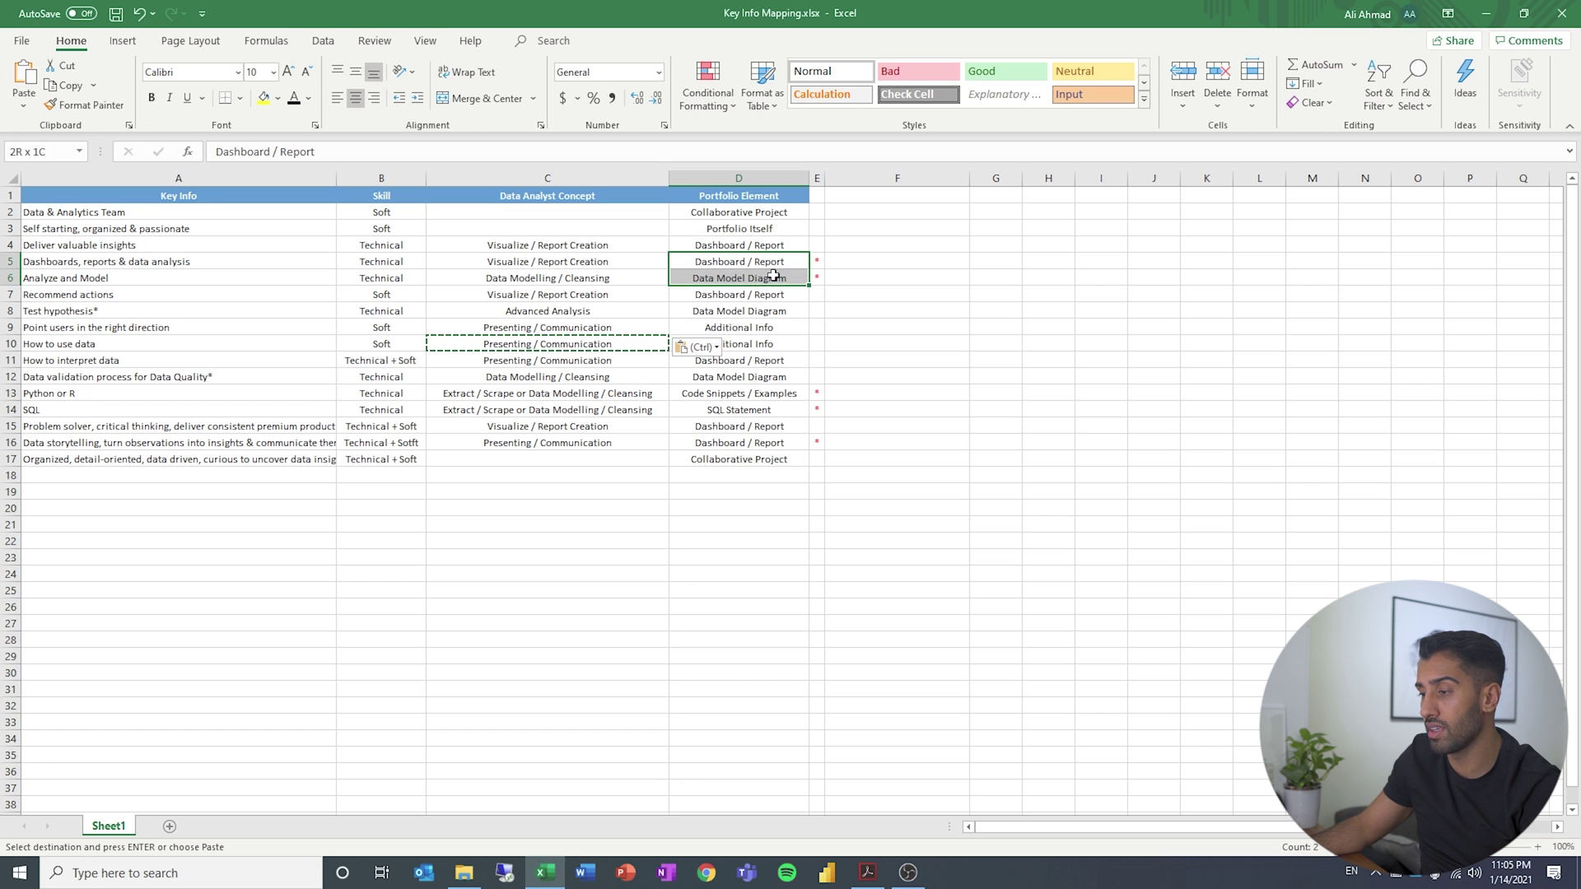
{"action": "left_click_drag", "start_coordinate": [778, 393], "coordinate": [777, 404]}
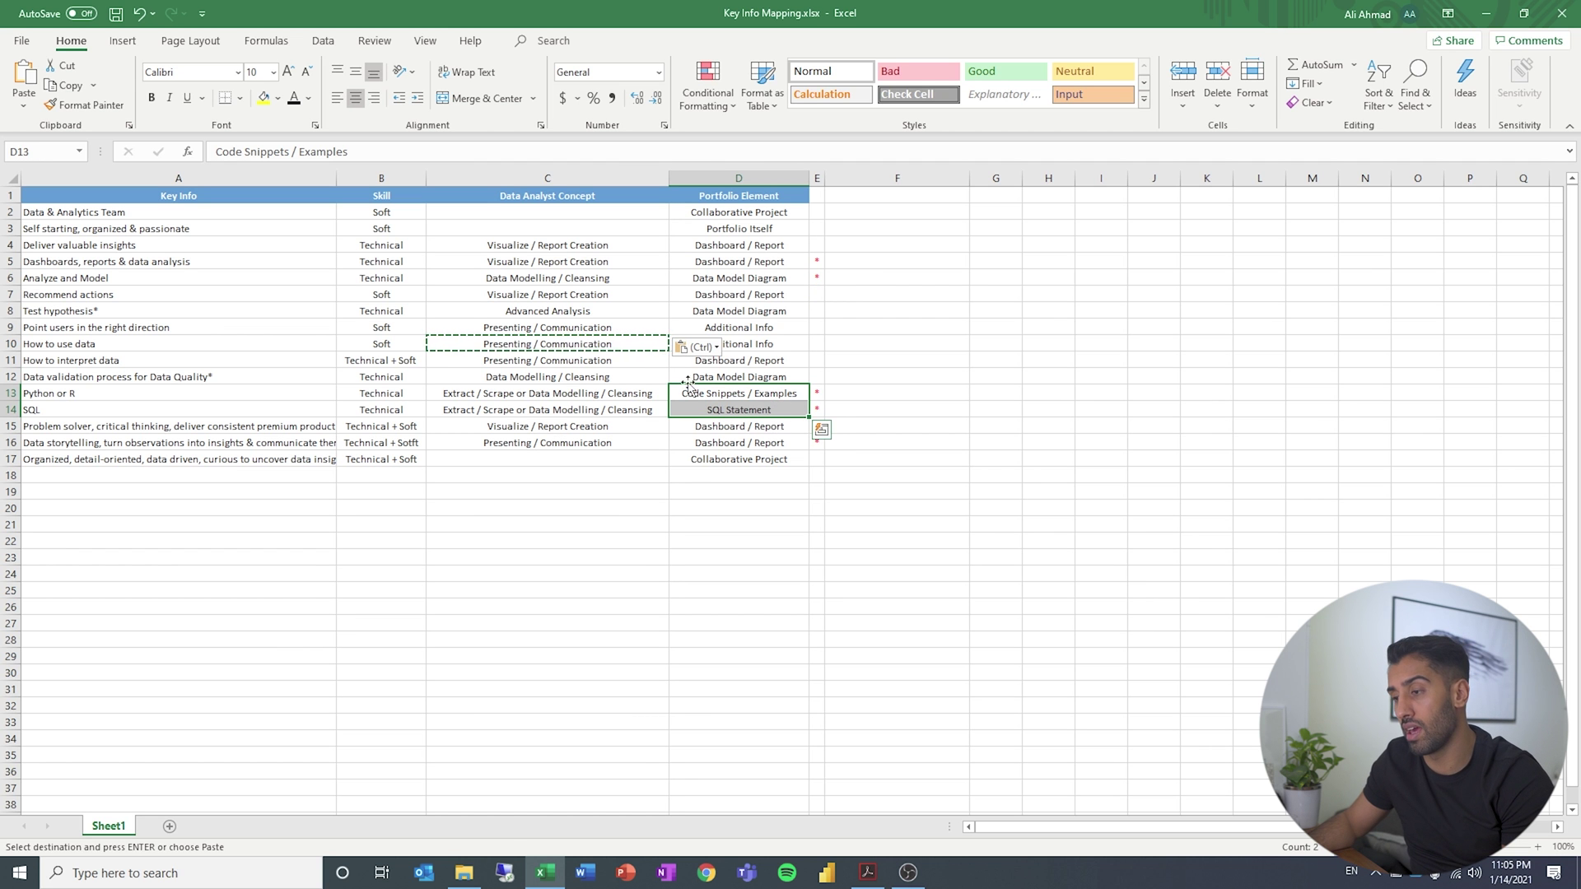